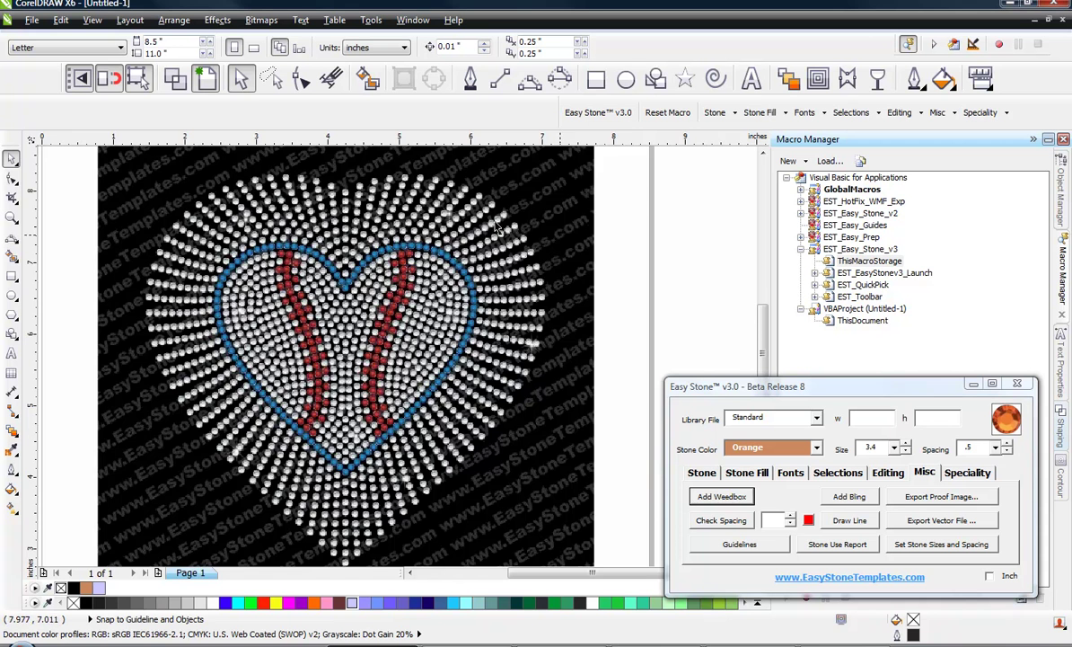
Examine the two rhinestone baseball-heart reference designs on the page.
scroll(432, 230, down, 2)
scroll(426, 273, down, 3)
scroll(440, 386, up, 4)
scroll(473, 420, up, 2)
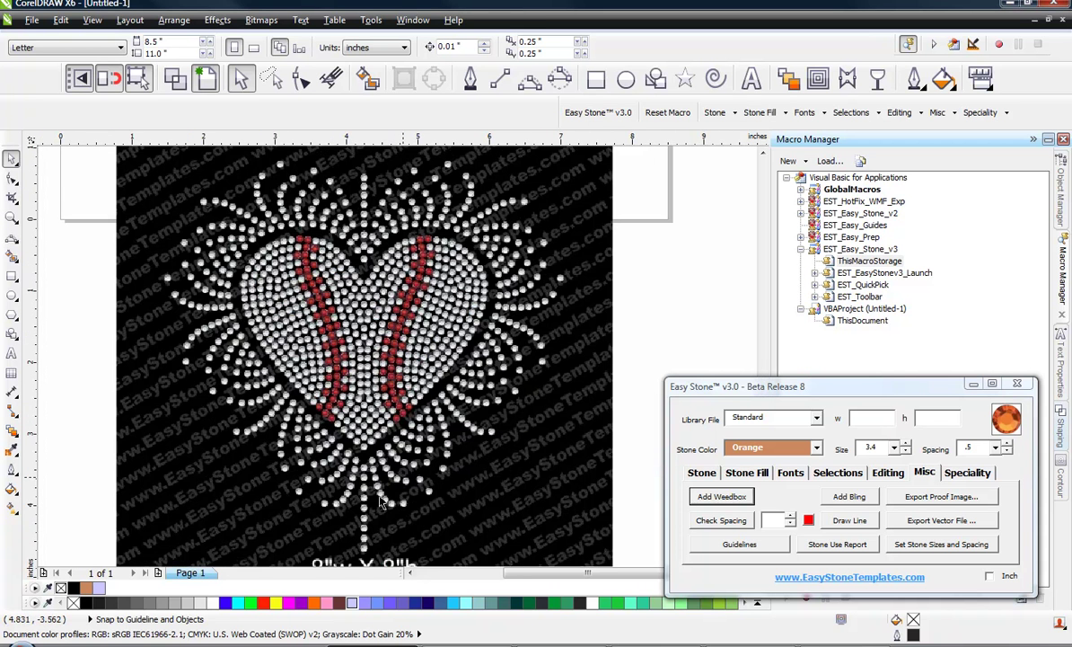
scroll(229, 422, down, 3)
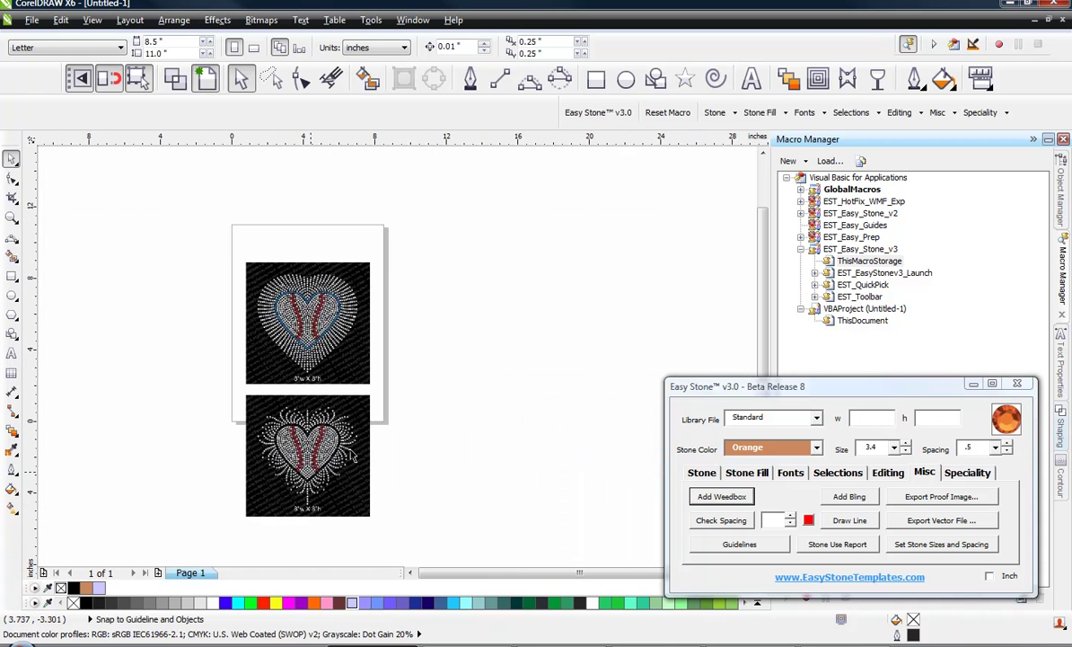
scroll(399, 340, up, 1)
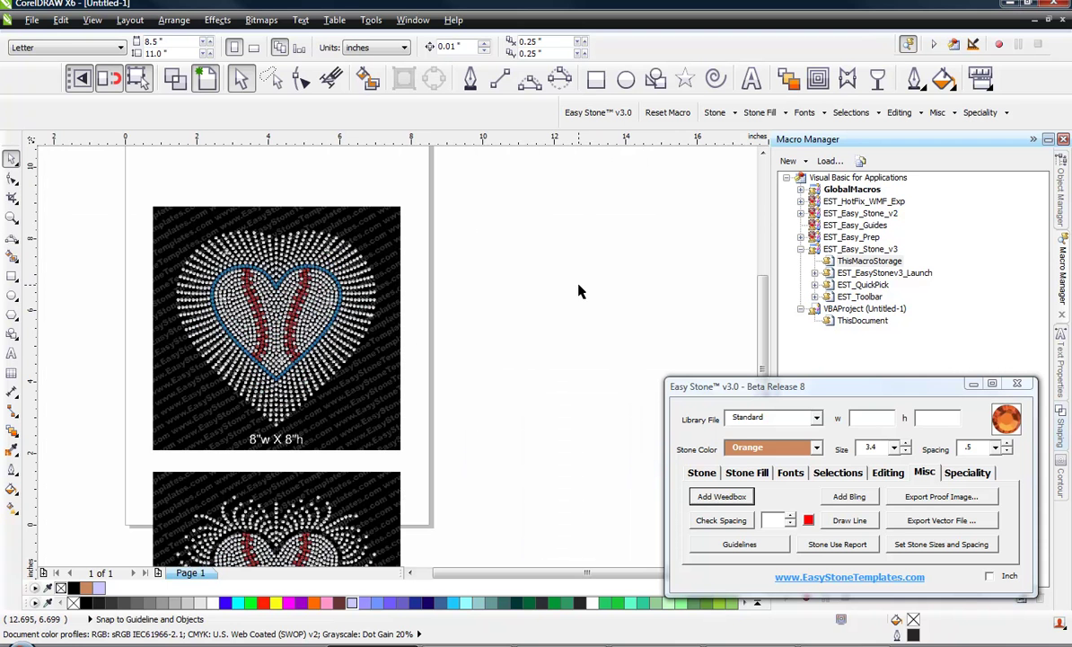
Draw a heart outline about 5.9 by 5.0 inches with the Basic Shapes tool and place it beside the reference designs.
click(656, 80)
click(374, 47)
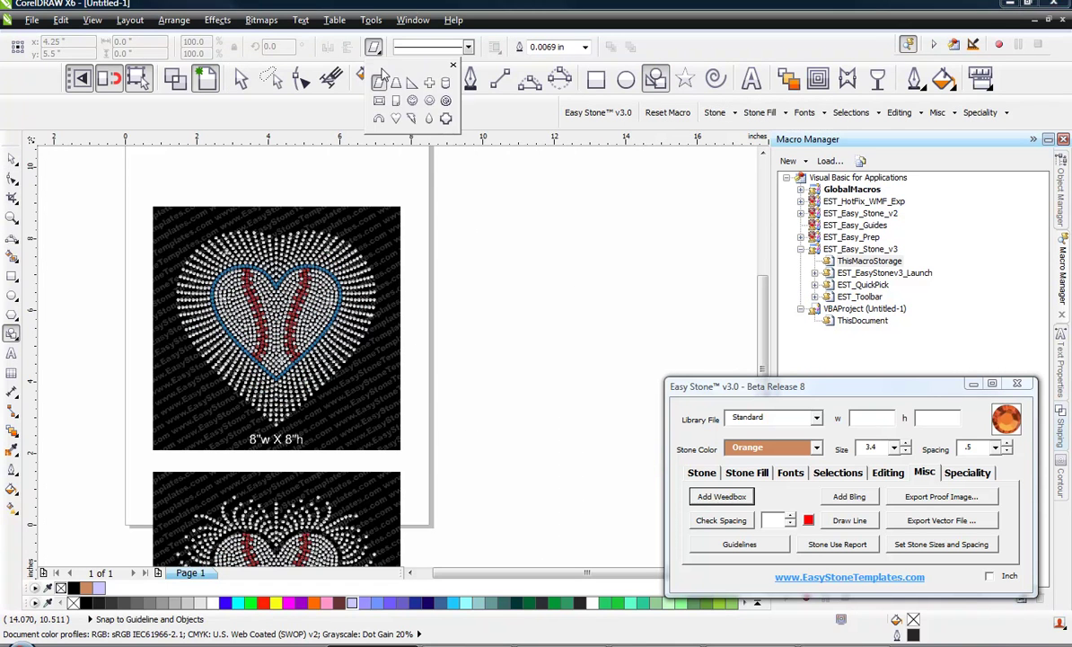
click(399, 119)
drag(458, 208, 680, 398)
click(11, 159)
scroll(191, 270, down, 1)
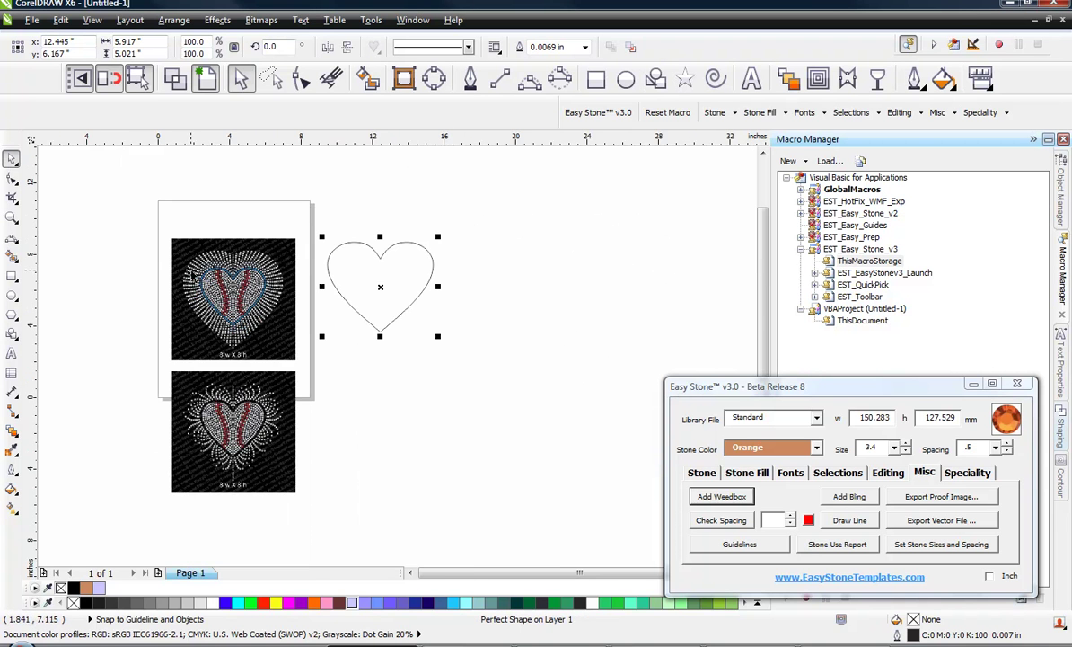
scroll(381, 266, up, 1)
drag(380, 266, 440, 304)
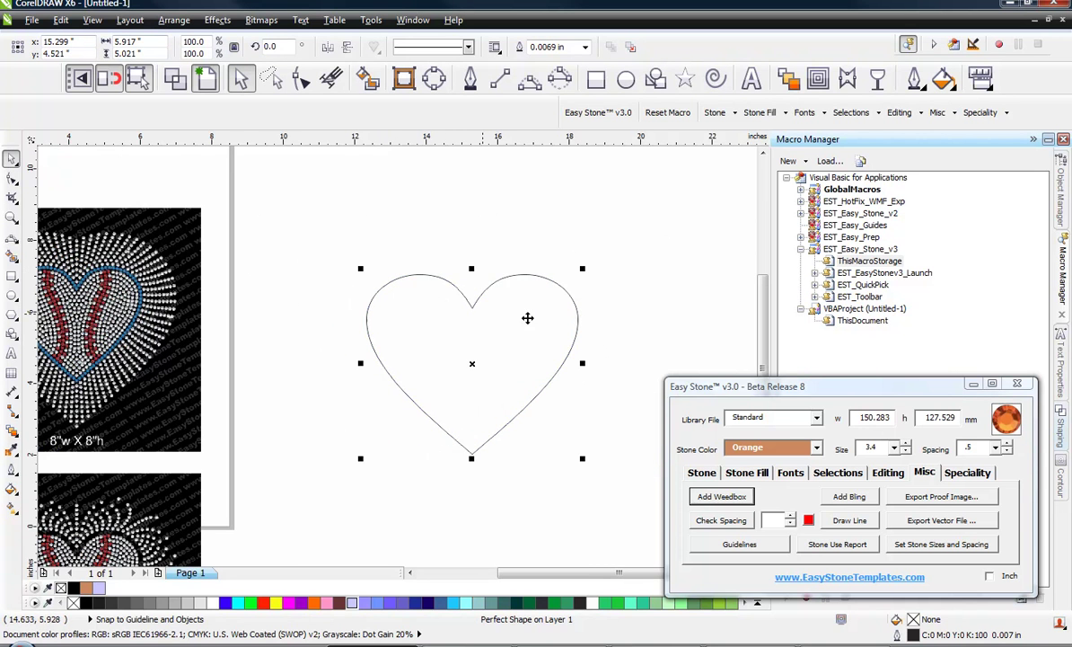
Create eight concentric outlines 3.9 mm apart around the heart with Island Fill, and check the overall size.
click(758, 476)
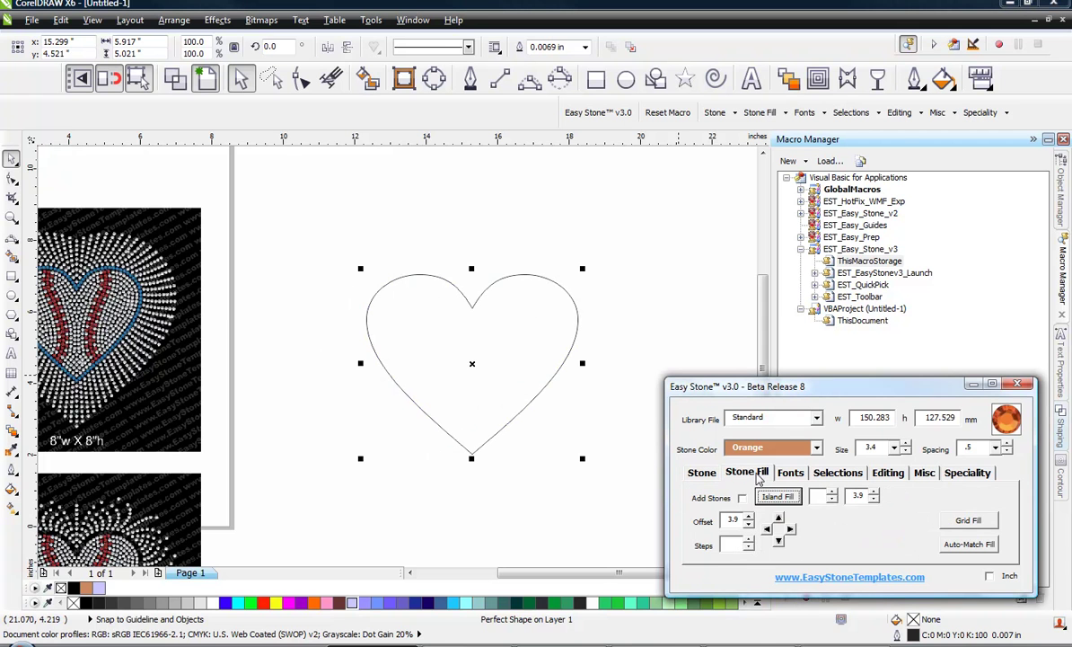
click(836, 494)
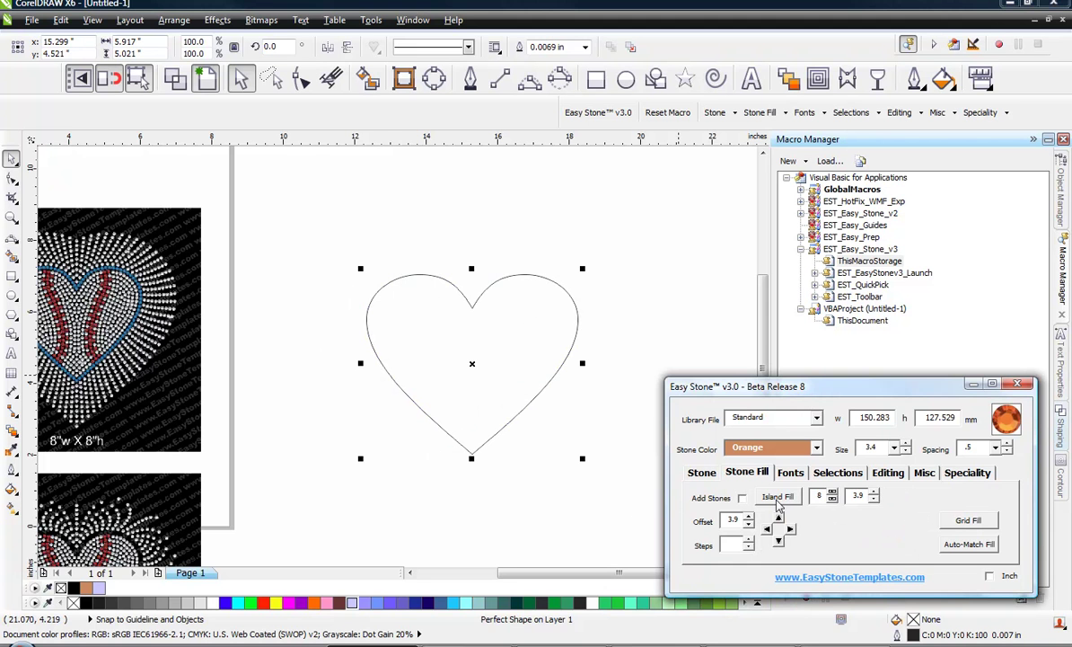
click(778, 502)
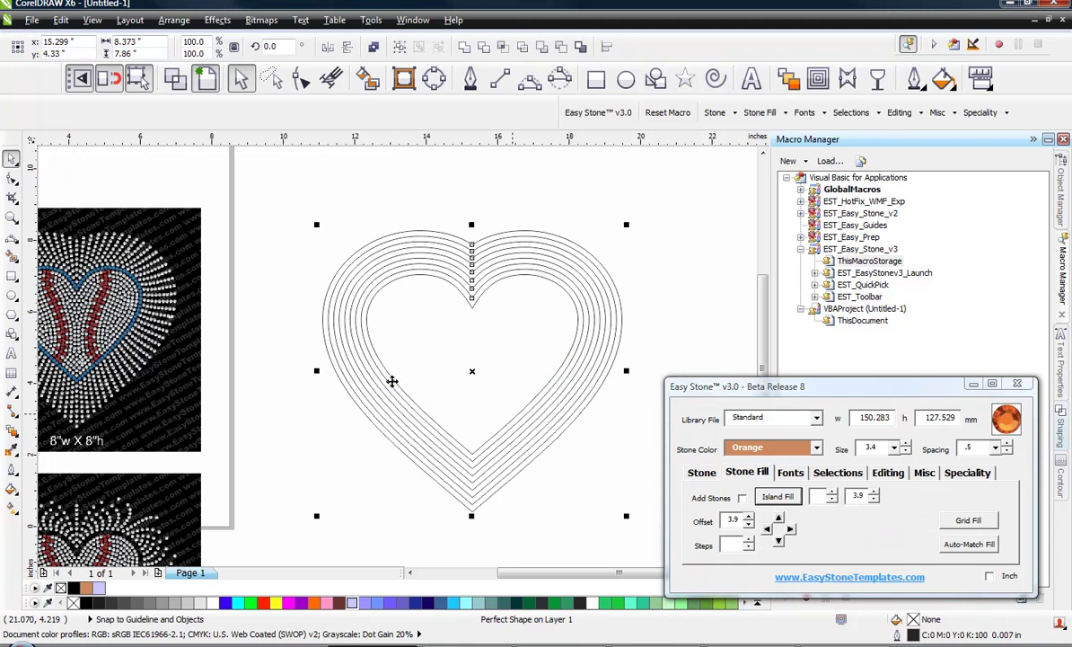
click(619, 313)
click(696, 248)
drag(677, 197, 271, 535)
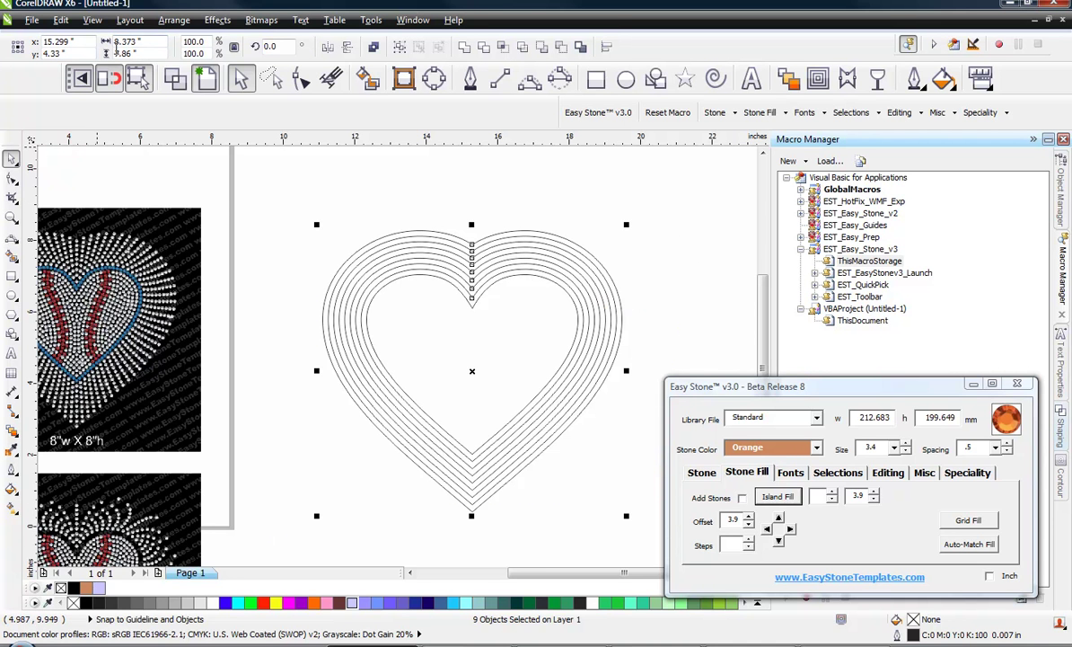
Add four more 3.9 mm outlines around the outermost heart with Island Fill, and check the overall size.
click(570, 241)
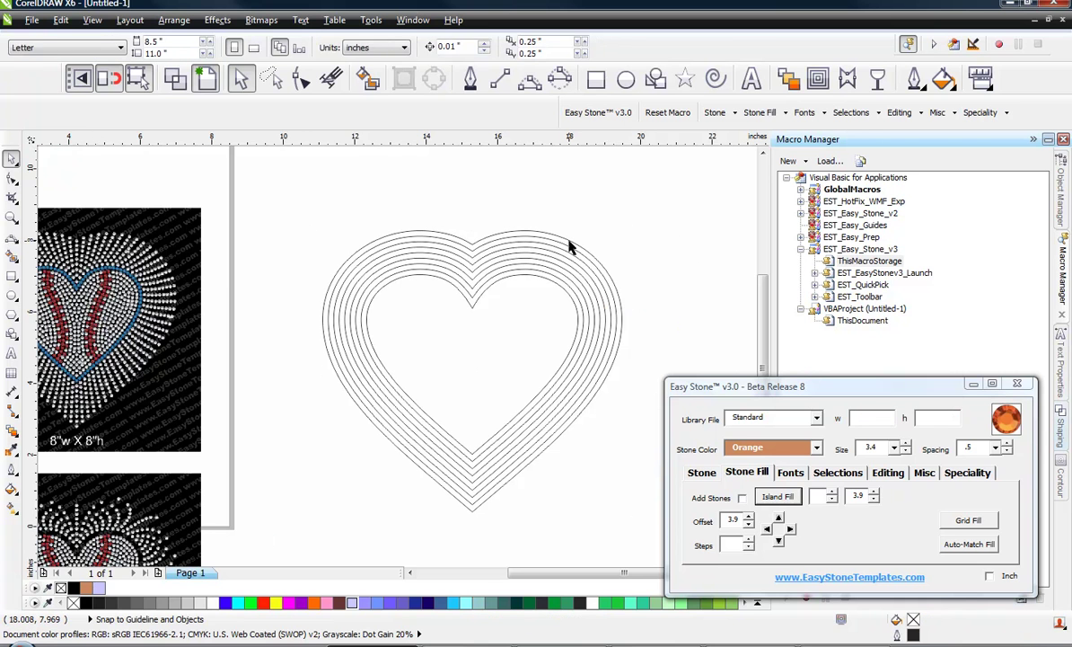
click(833, 493)
click(779, 498)
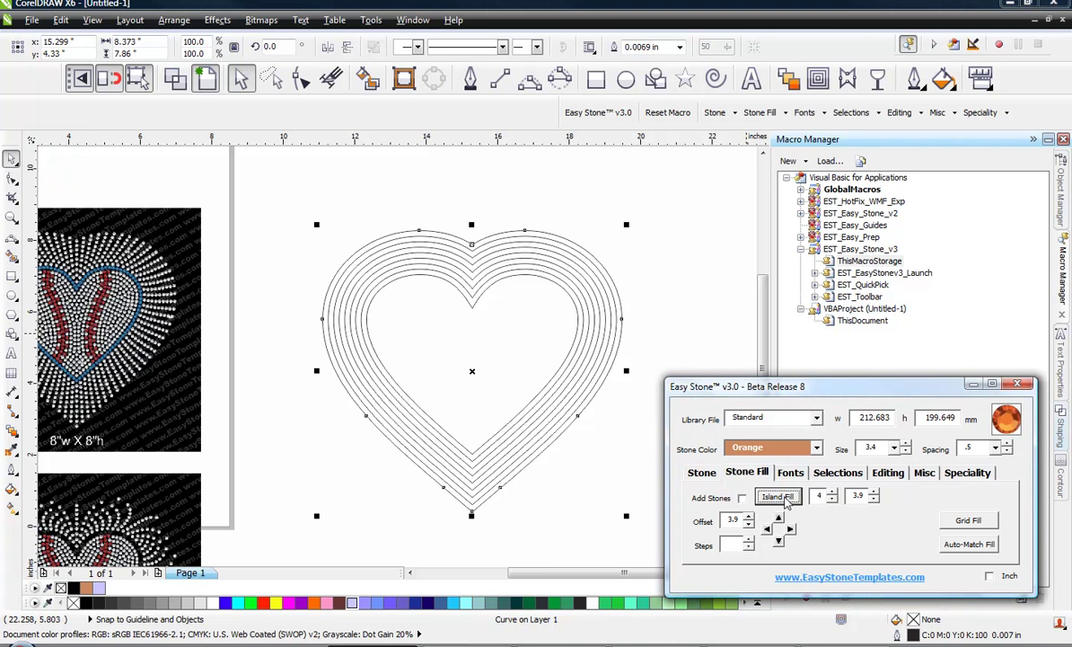
drag(691, 179, 259, 553)
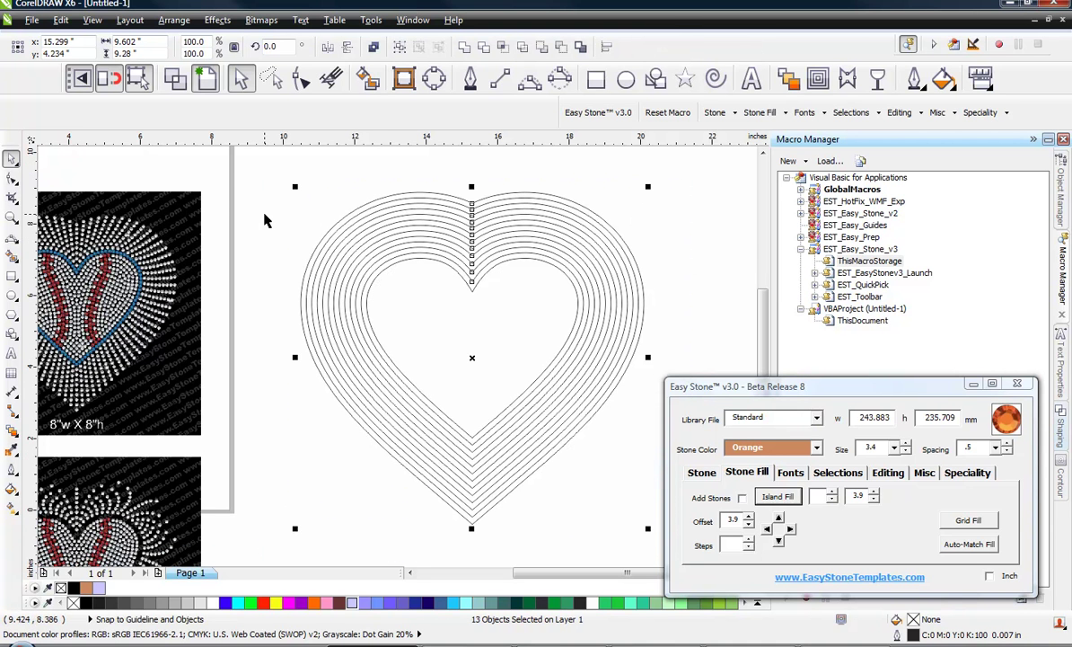
key(Escape)
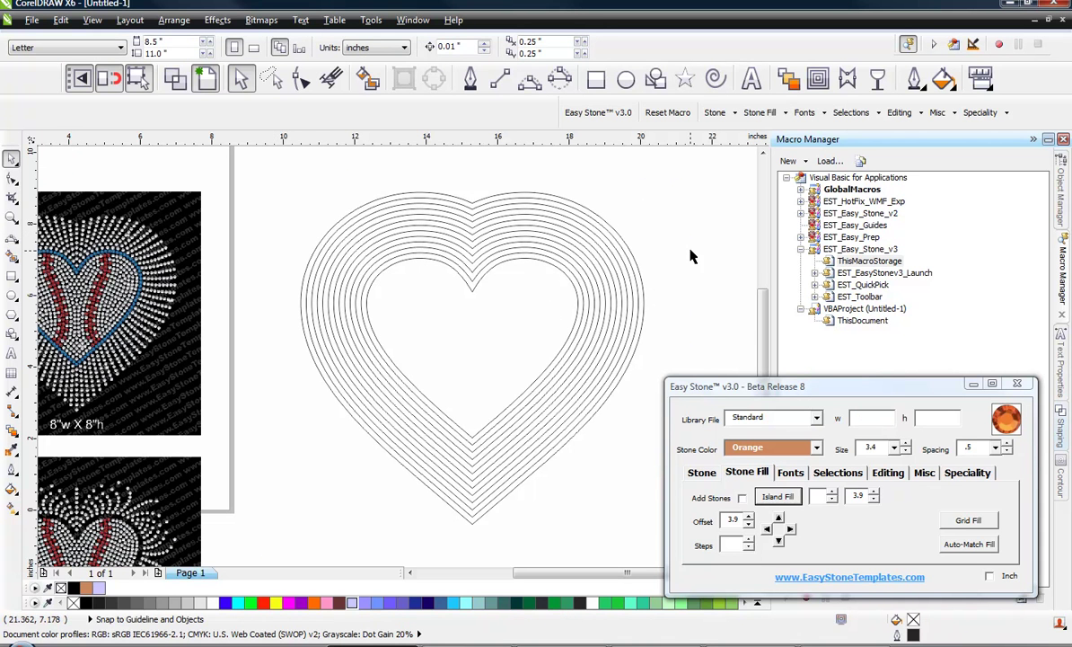
Add orange size 3.4 stones at .5 spacing along all the concentric outlines except the inner heart.
drag(691, 250, 586, 413)
click(689, 210)
drag(682, 213, 581, 432)
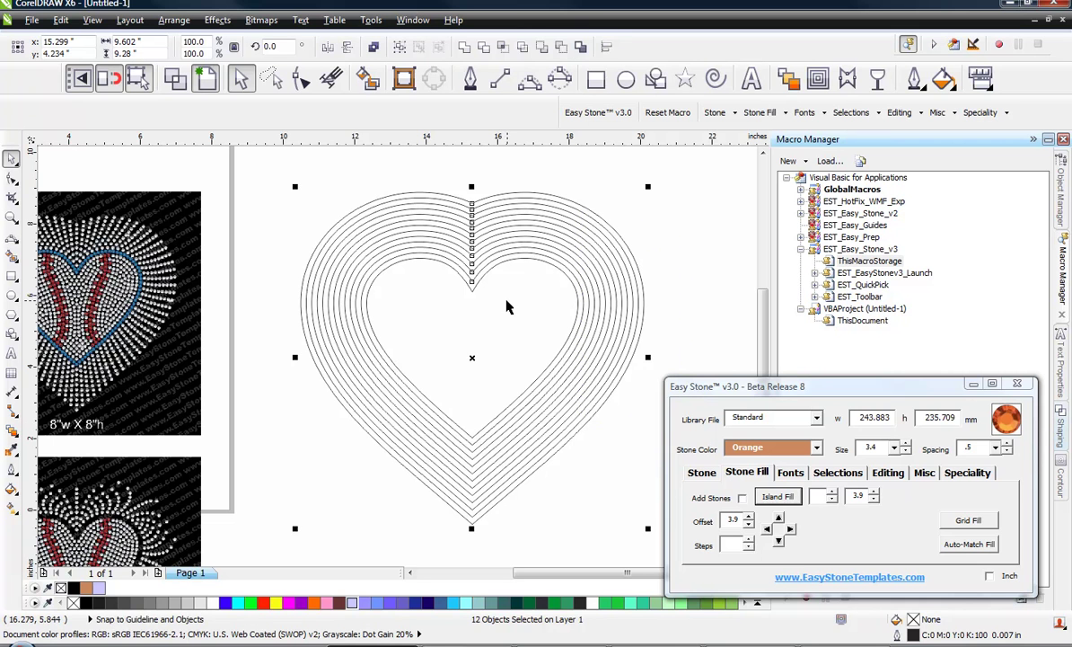
click(701, 472)
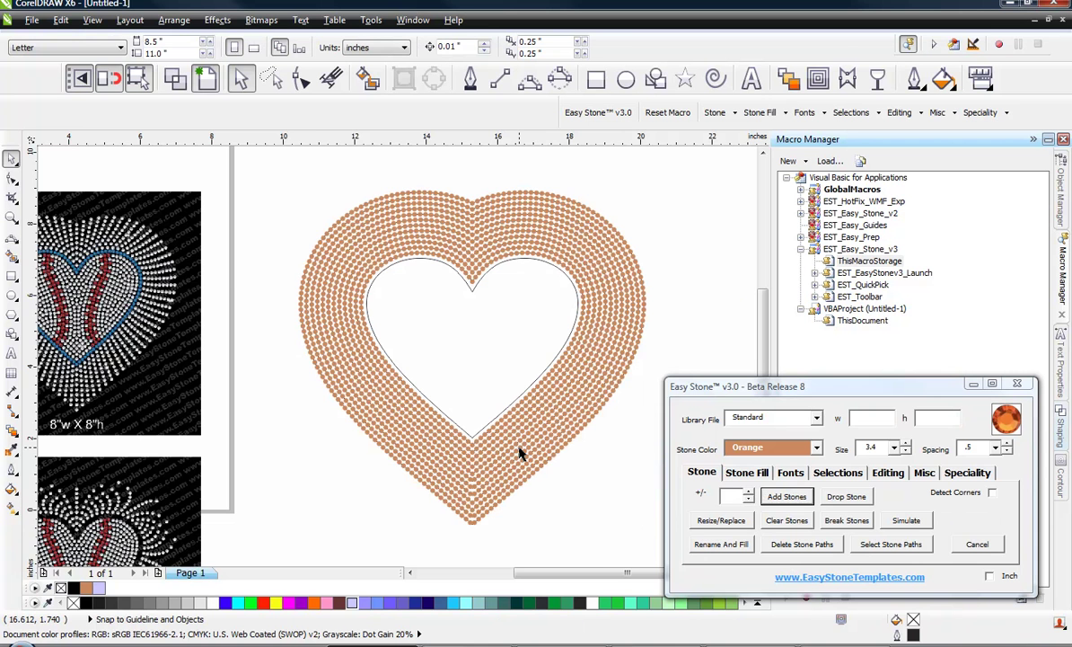
scroll(518, 454, up, 1)
scroll(486, 435, down, 1)
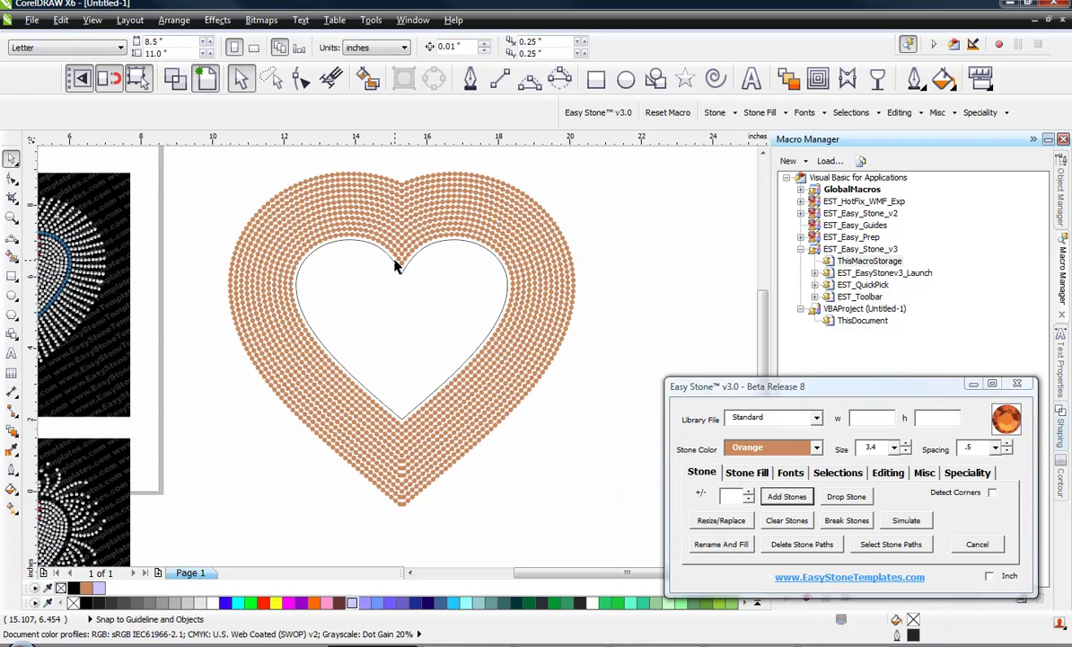
Check the innermost ring's stone count and apply 122 stones to every ring.
click(513, 281)
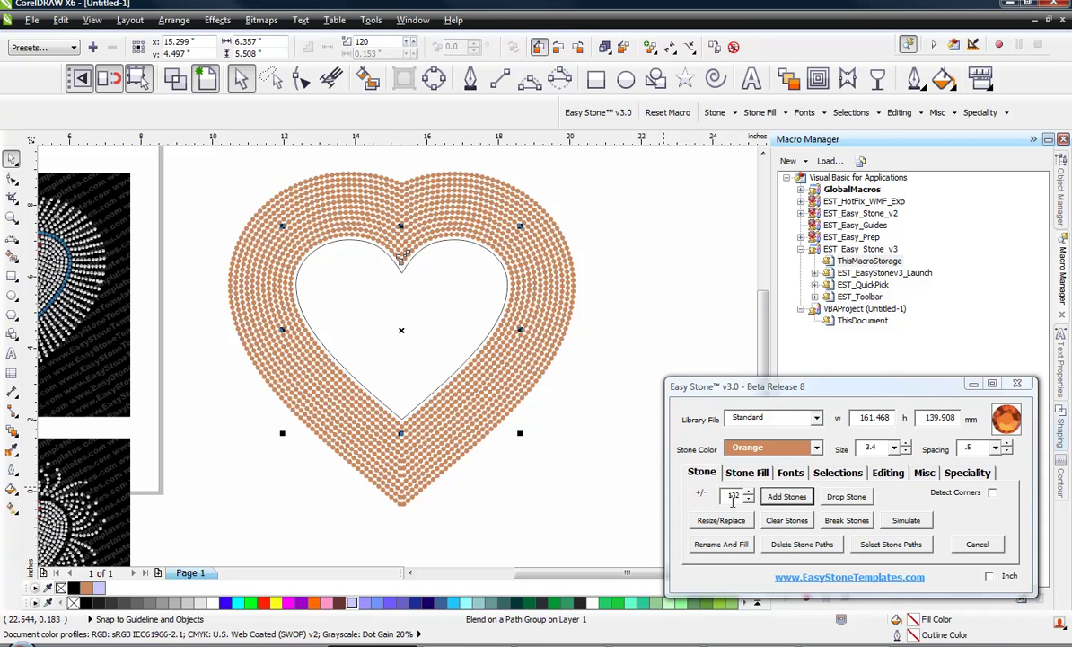
click(607, 347)
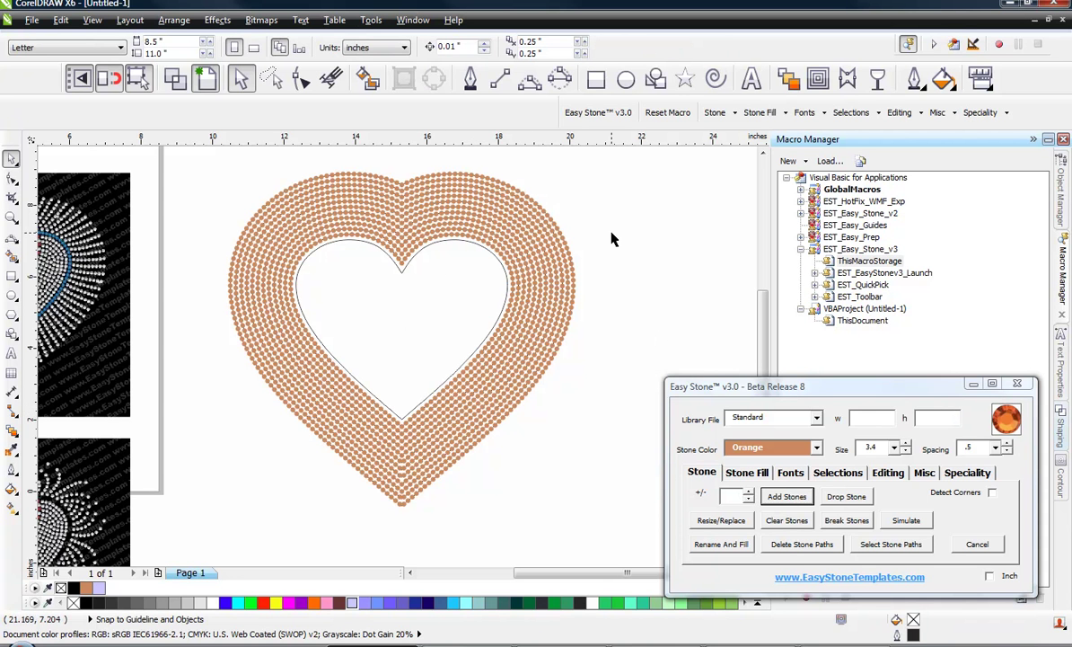
drag(612, 234, 516, 399)
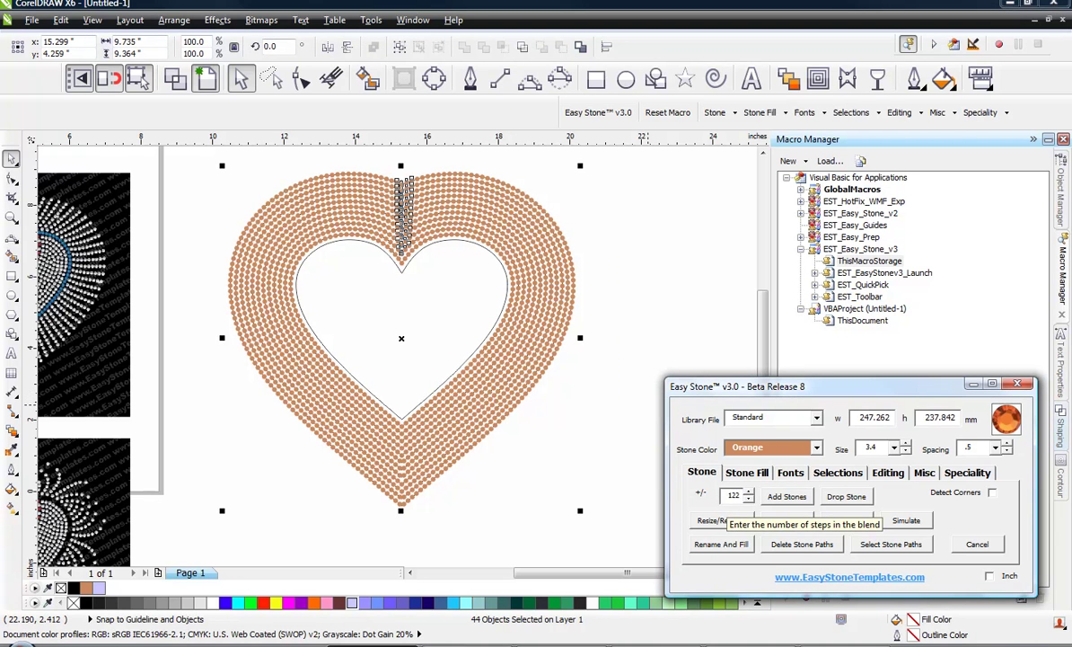
click(786, 496)
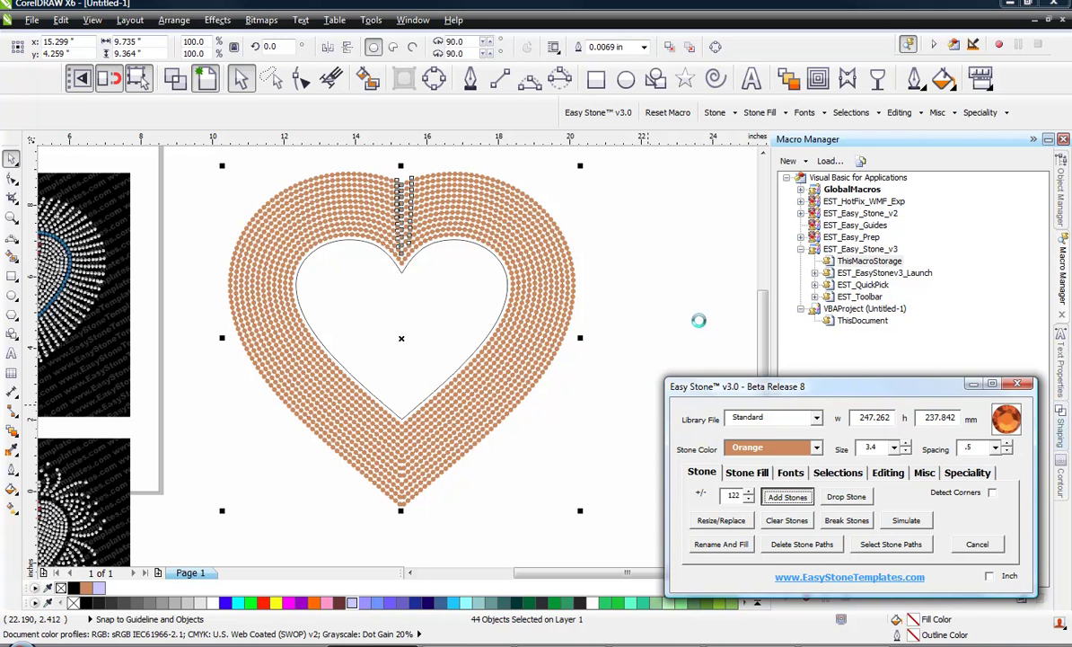
click(700, 327)
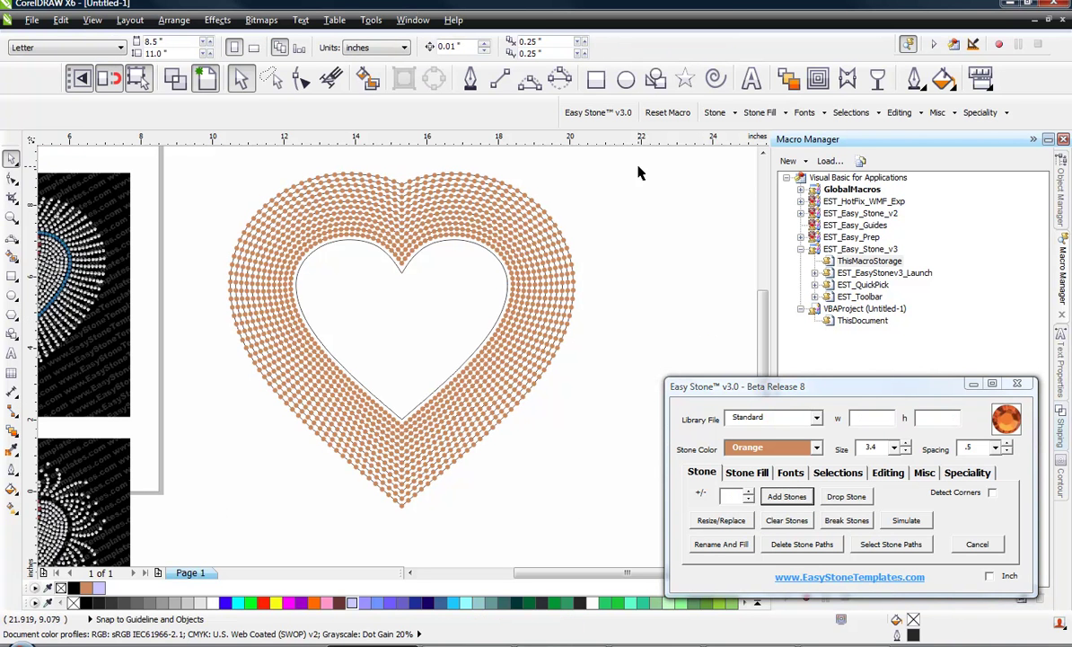
Add a black weedbox behind the entire stone heart and compare the pattern with the reference design.
drag(638, 166, 186, 525)
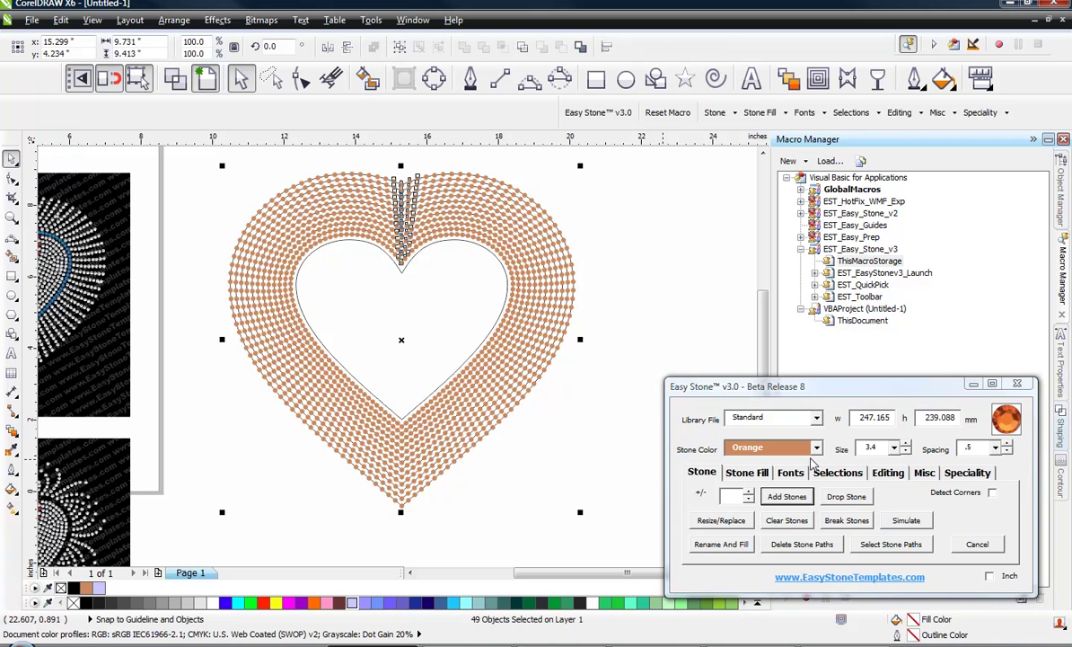
click(923, 472)
click(709, 502)
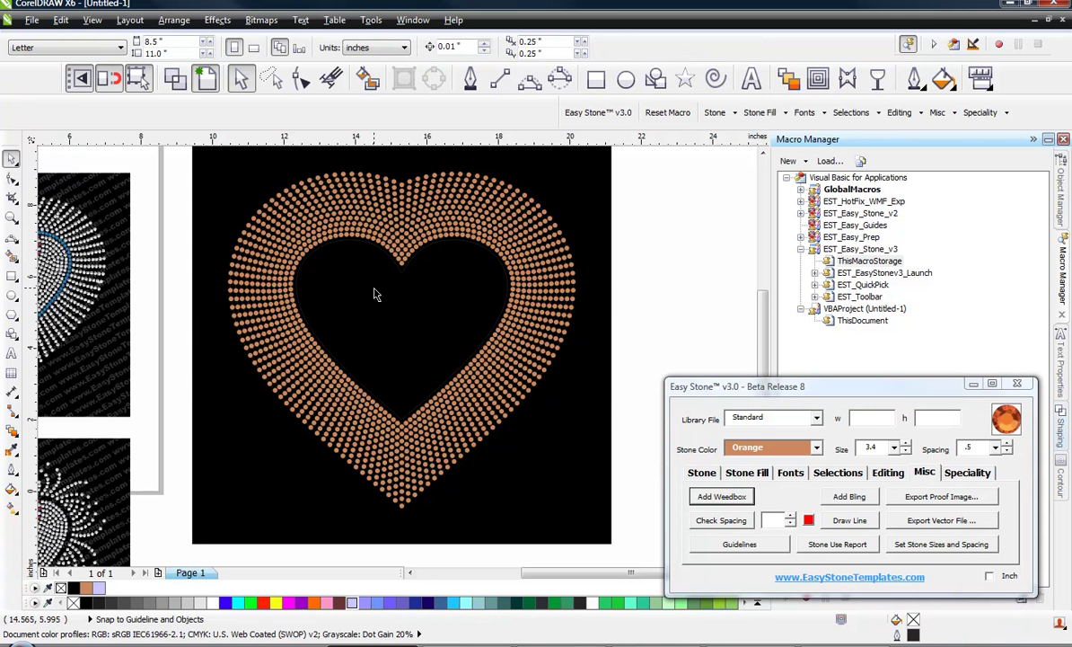
scroll(325, 337, down, 1)
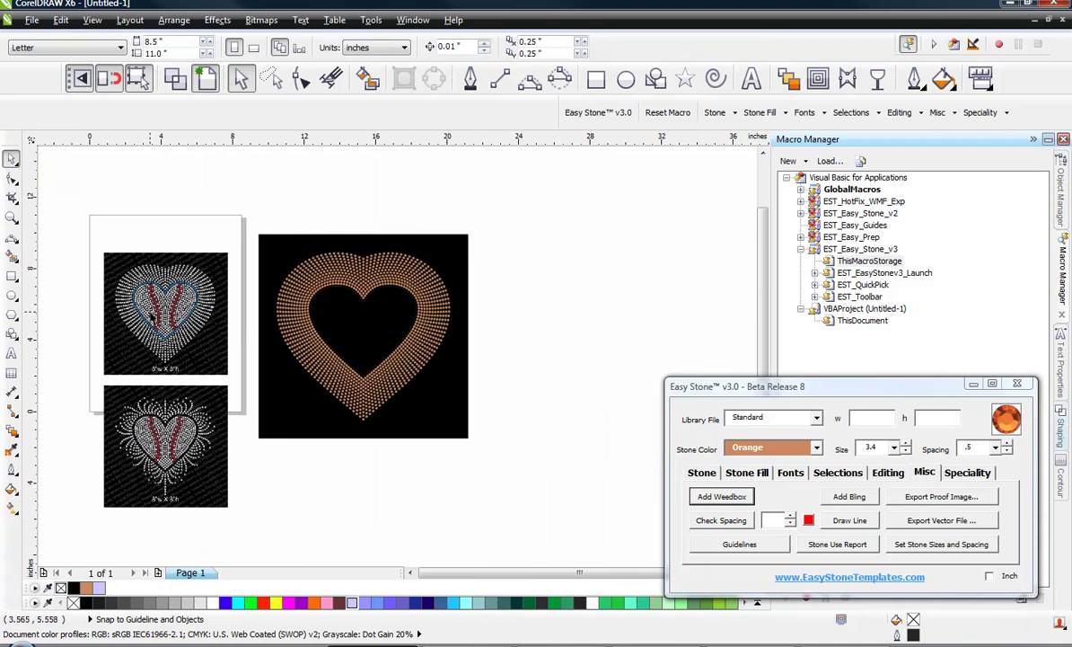
scroll(151, 310, up, 1)
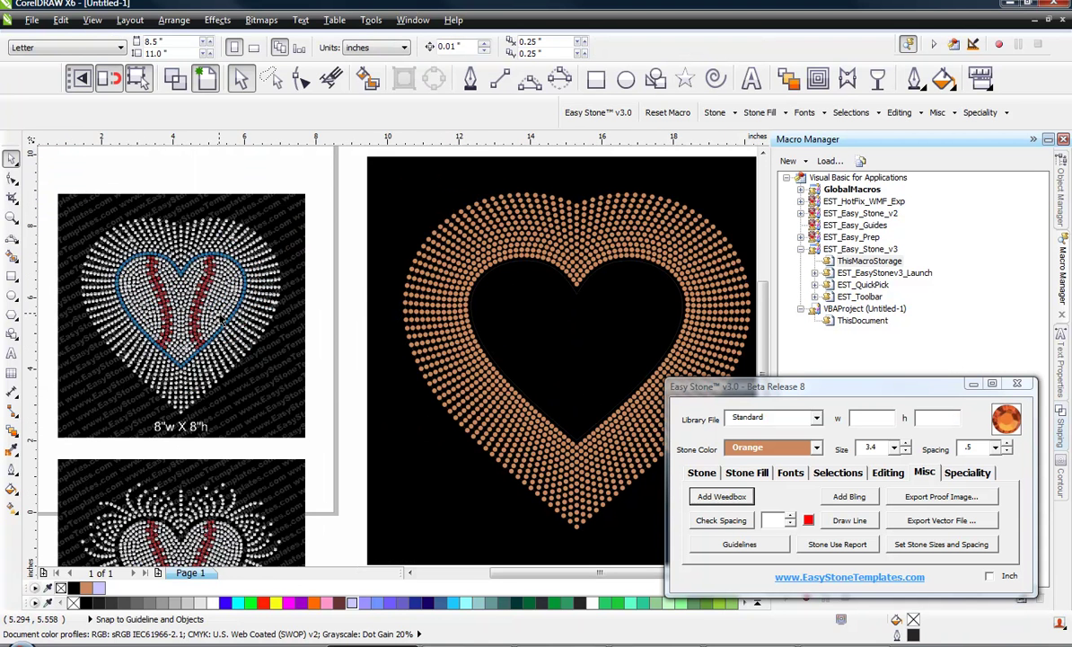
scroll(418, 334, down, 1)
scroll(509, 364, up, 1)
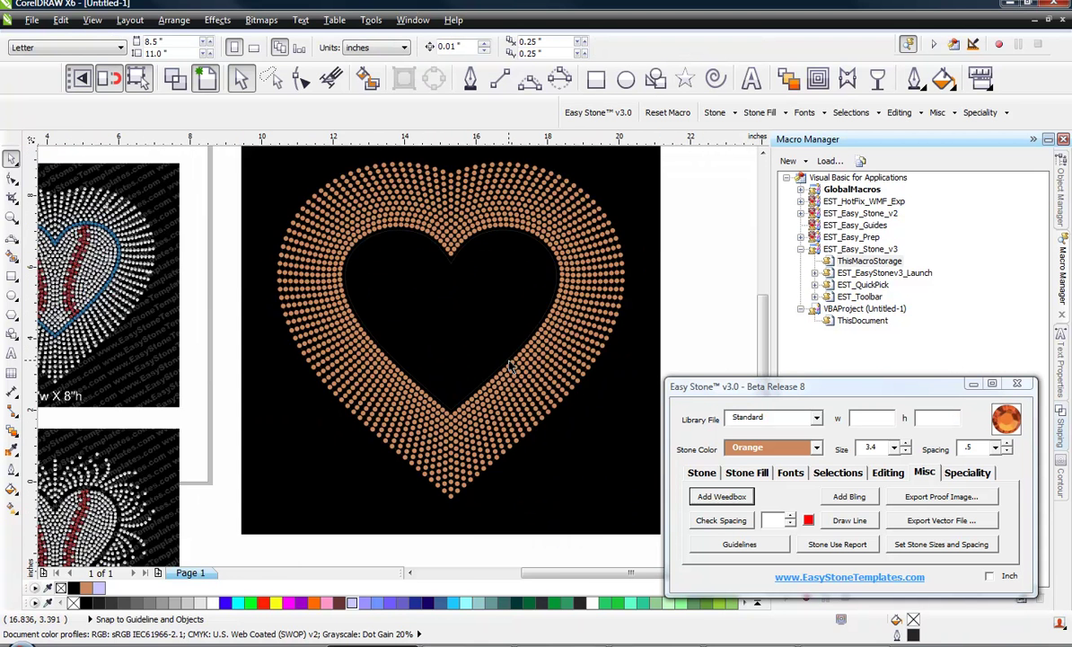
Lock the black weedbox in place.
click(630, 378)
right_click(629, 378)
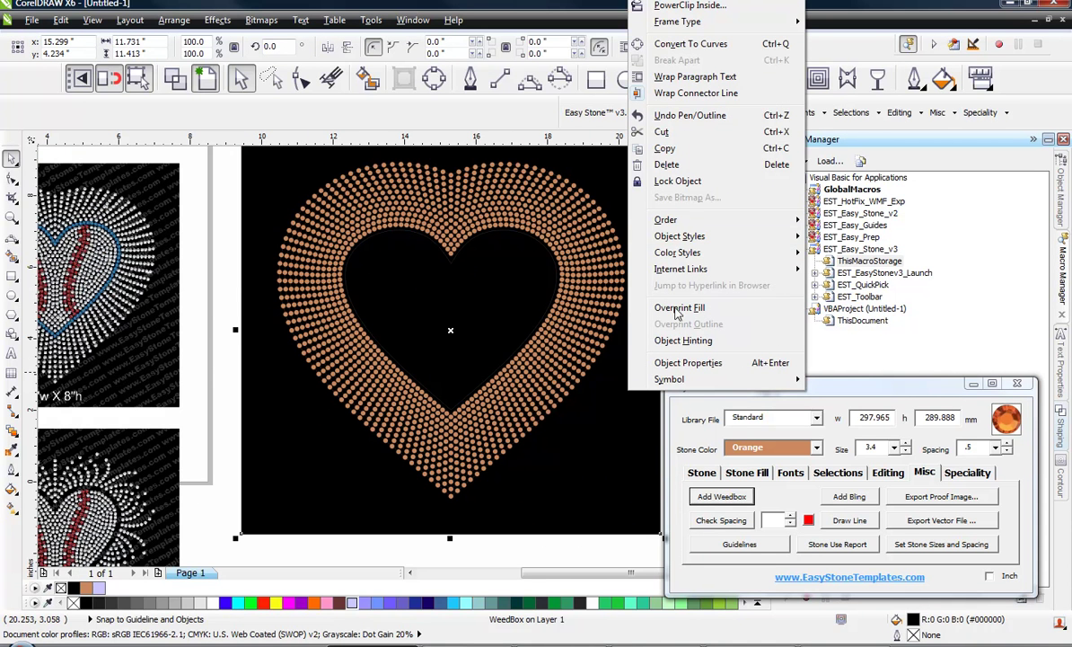
click(689, 183)
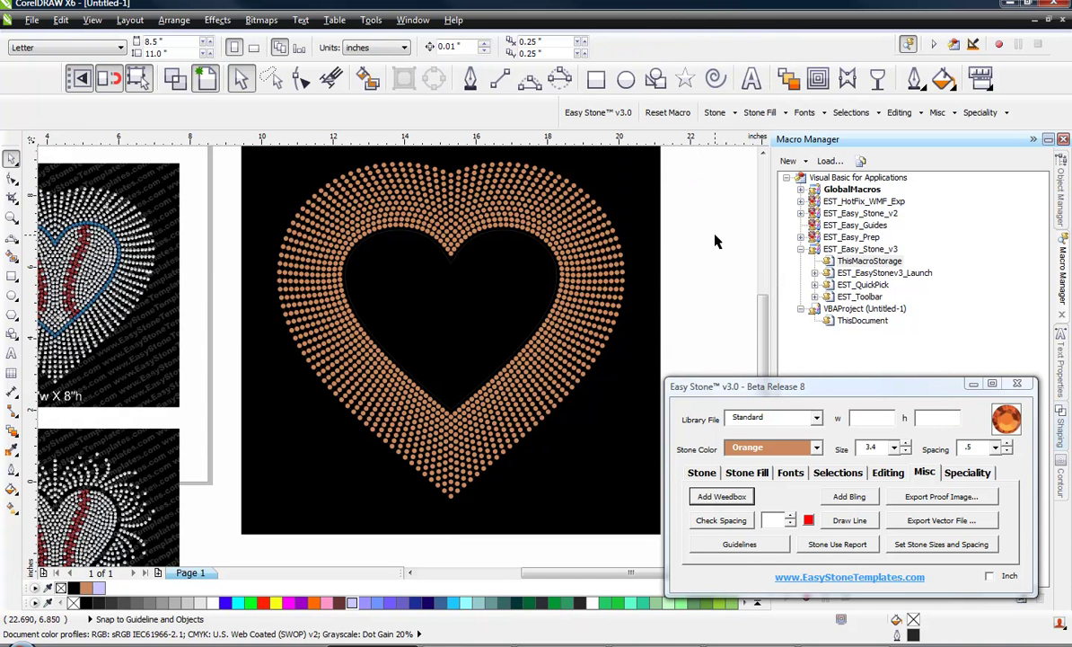
Set all the selected stone rings to 100 stones each.
drag(706, 242, 568, 368)
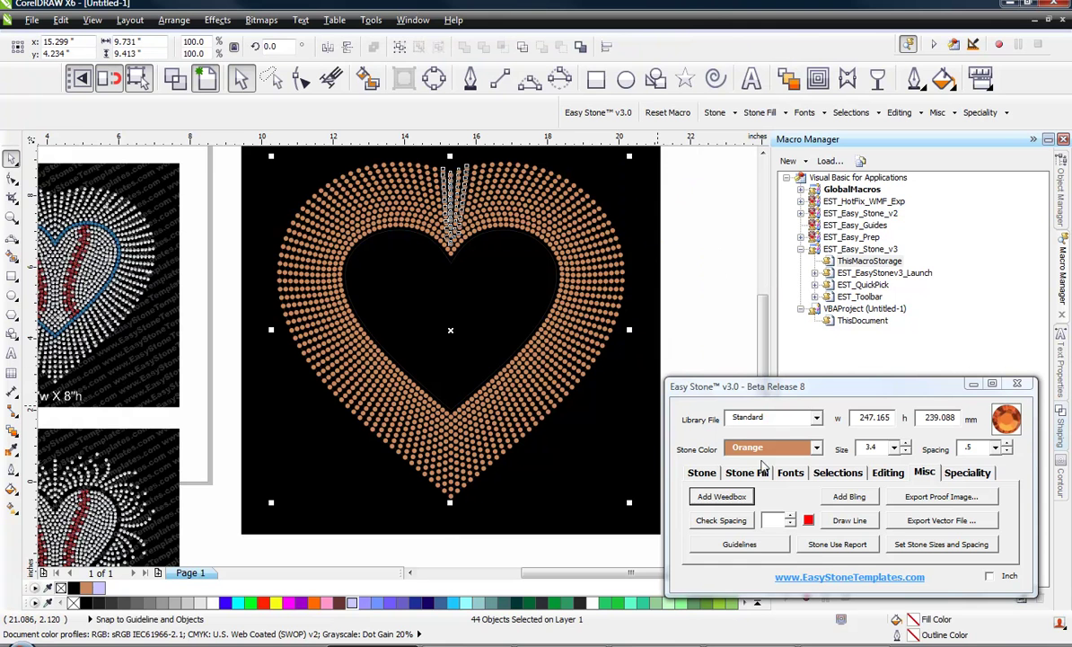
click(705, 474)
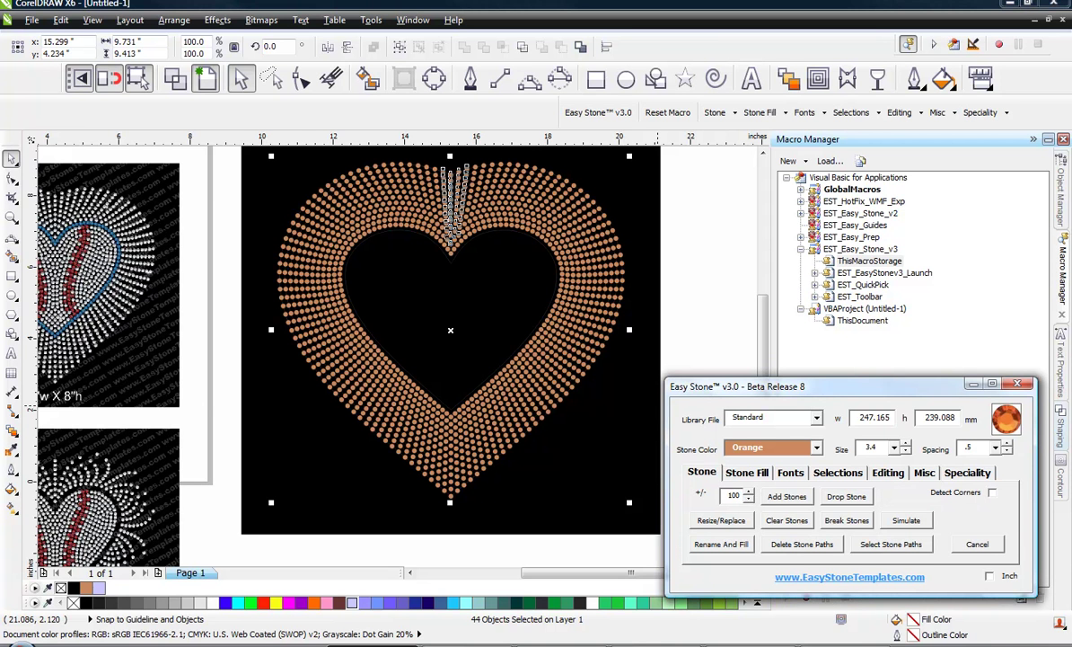
click(787, 496)
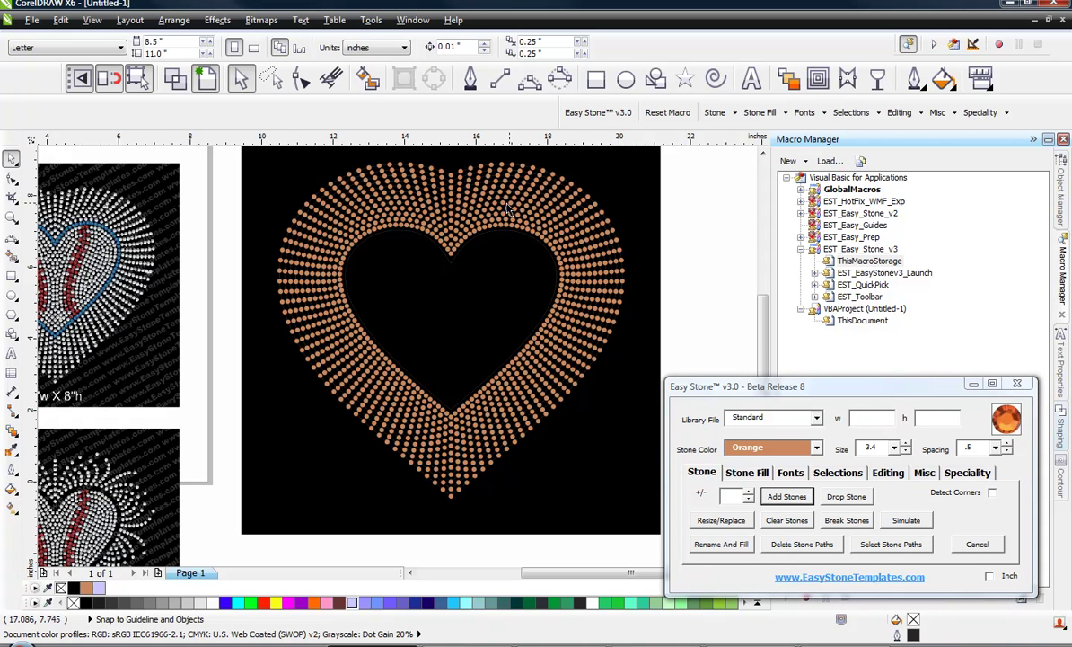
Apply the Orange Glitter Fill to the heart shape at the centre of the design.
click(396, 320)
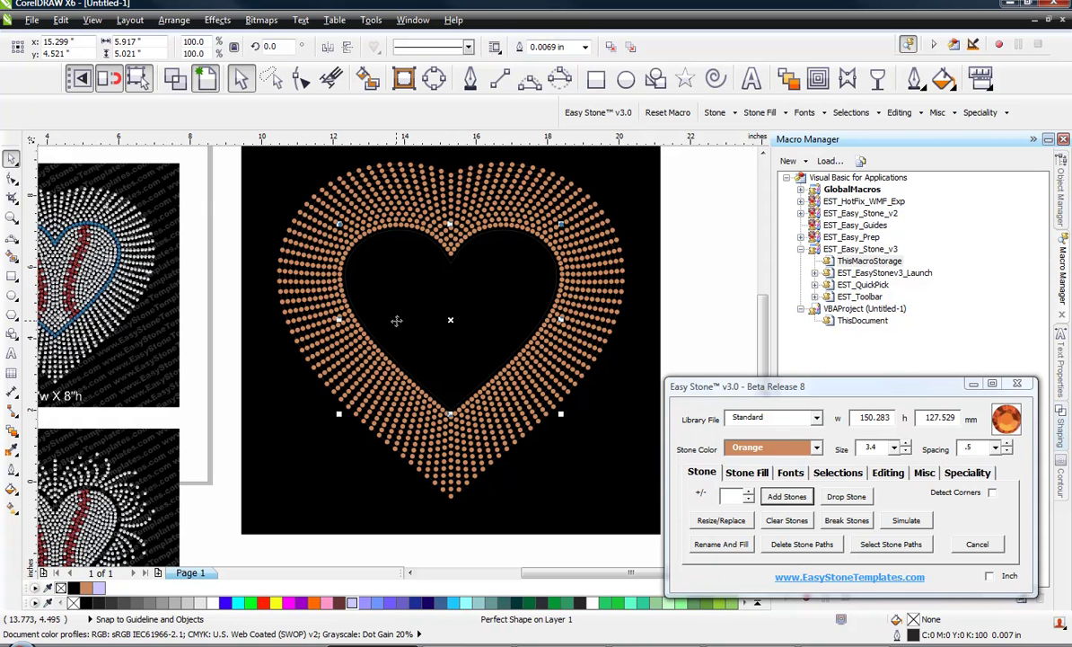
click(948, 473)
click(821, 517)
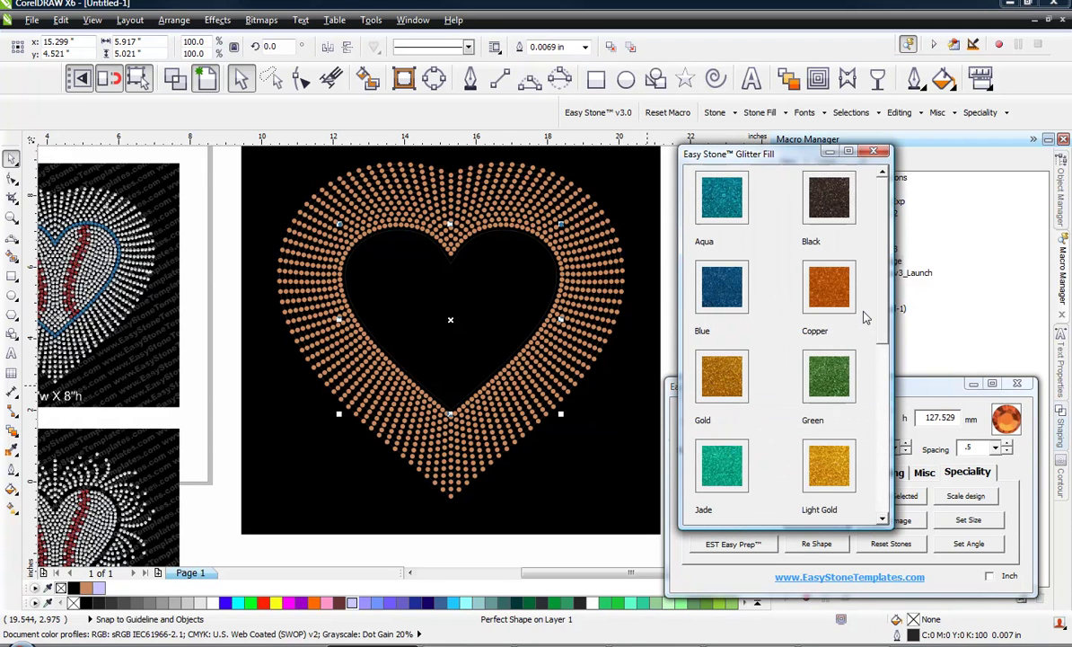
scroll(826, 288, down, 8)
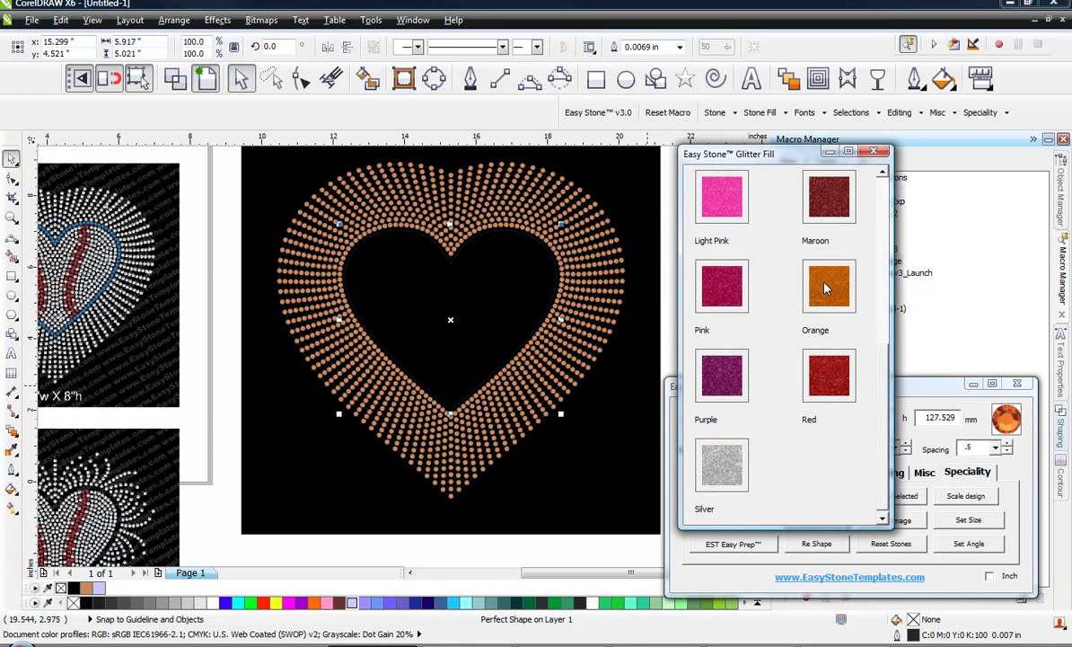
click(633, 423)
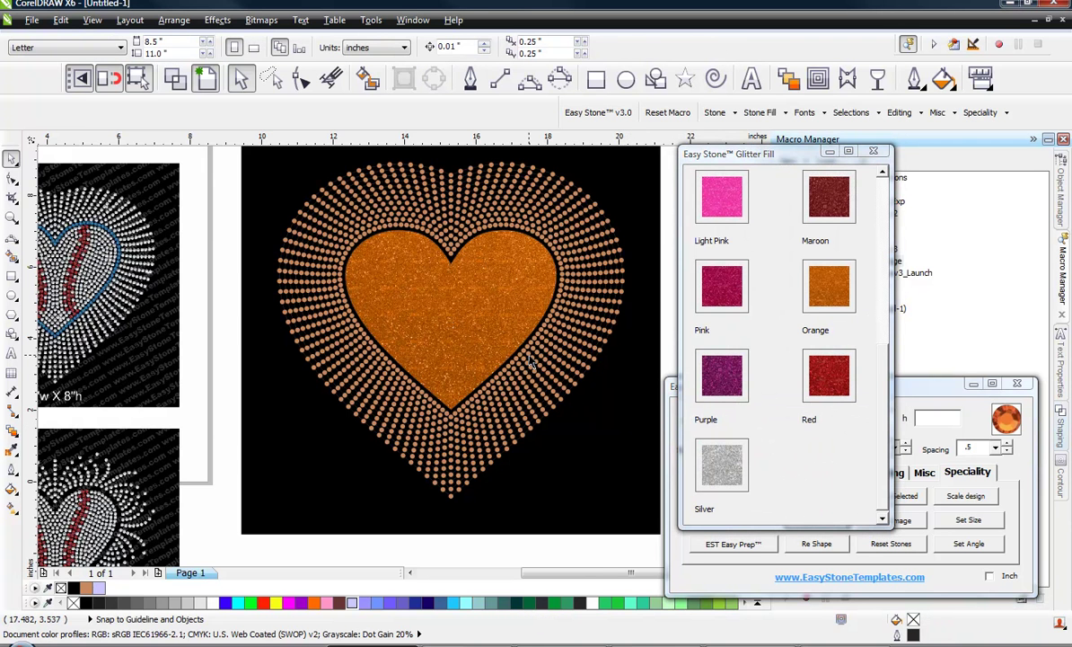
Delete the stone ring directly outside the innermost ring and close the glitter fill choices.
scroll(529, 351, up, 2)
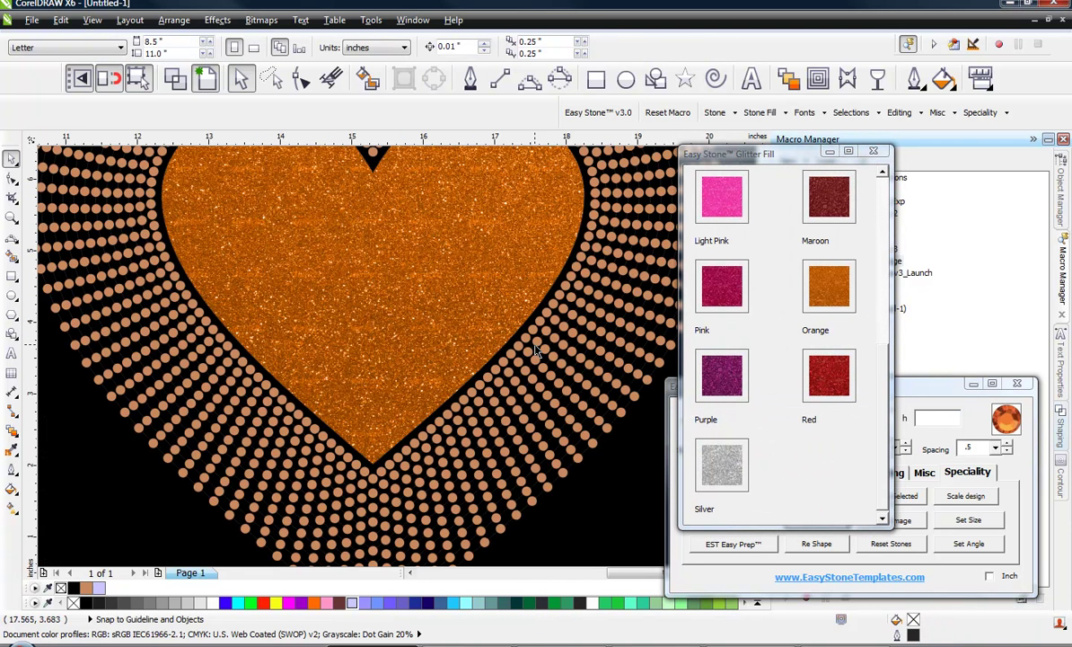
click(536, 346)
key(Delete)
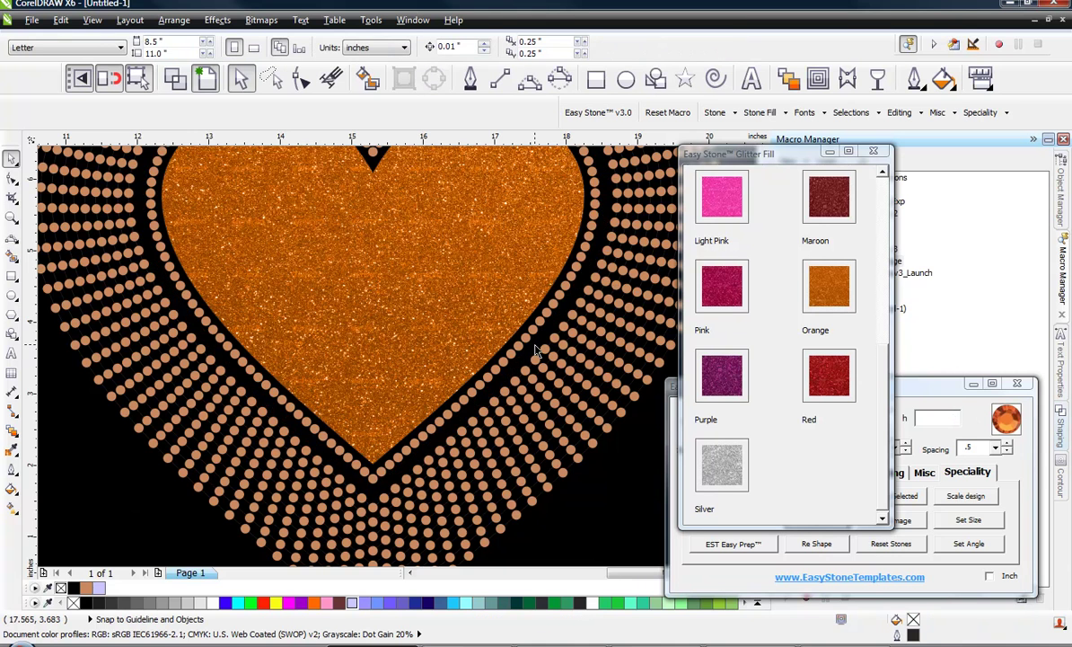
scroll(458, 289, down, 2)
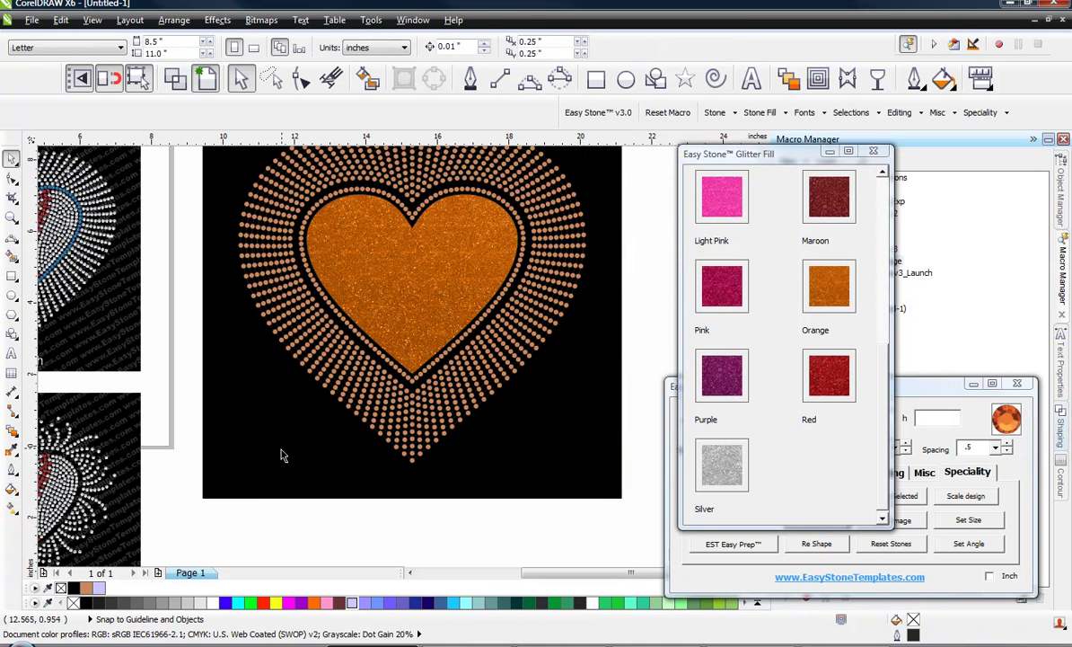
scroll(289, 449, down, 2)
scroll(368, 381, up, 2)
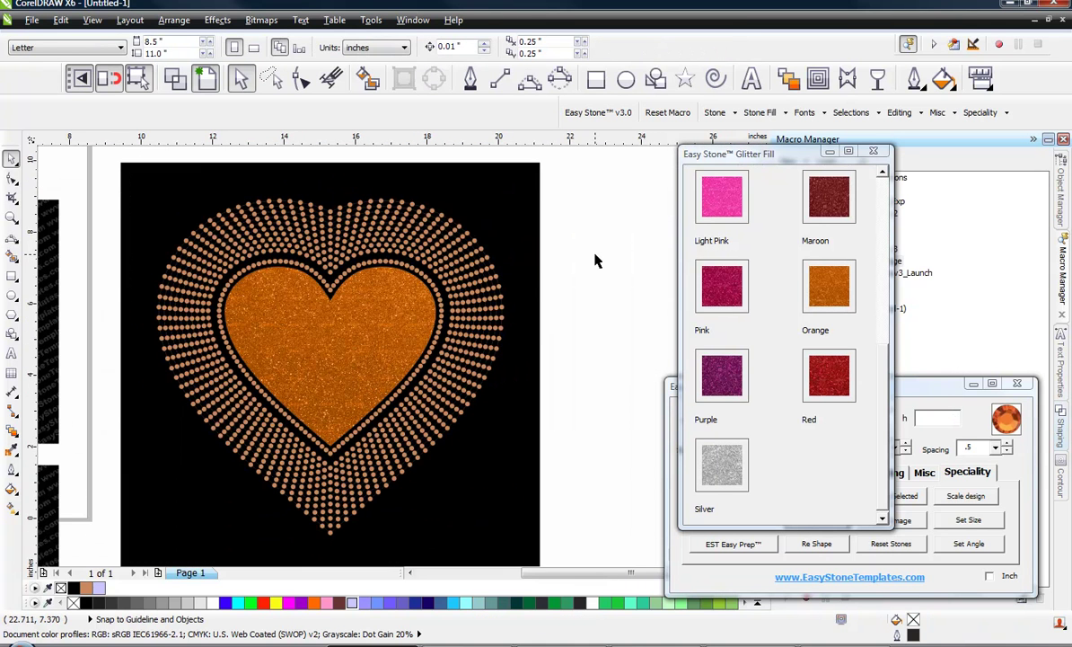
click(873, 150)
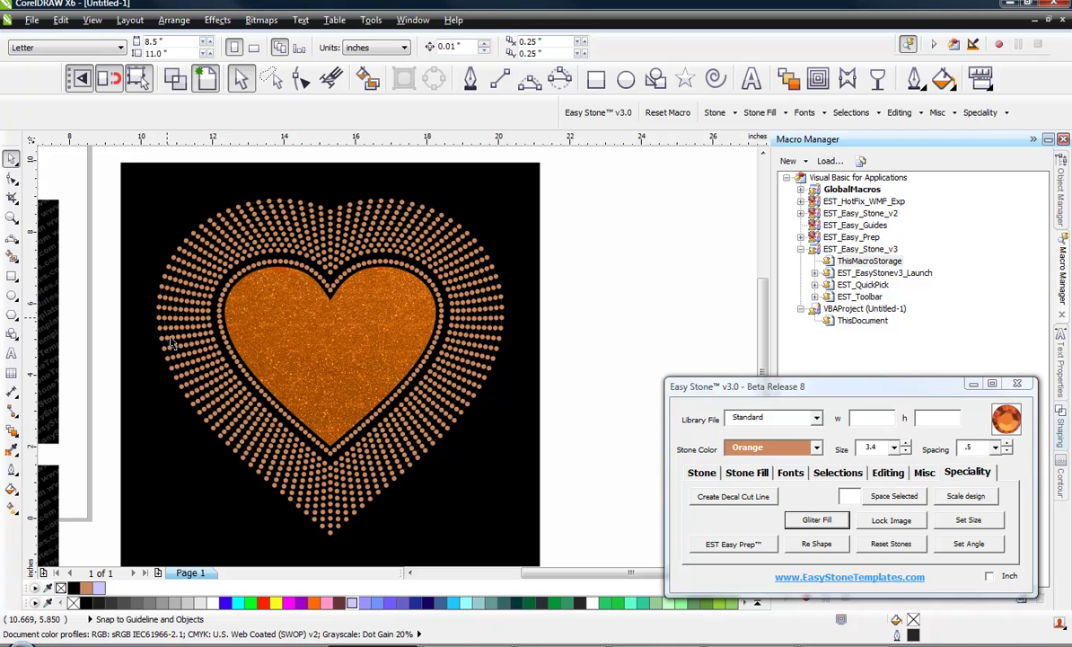
Check the stone counts of the innermost ring and the first ring beyond the gap.
click(442, 331)
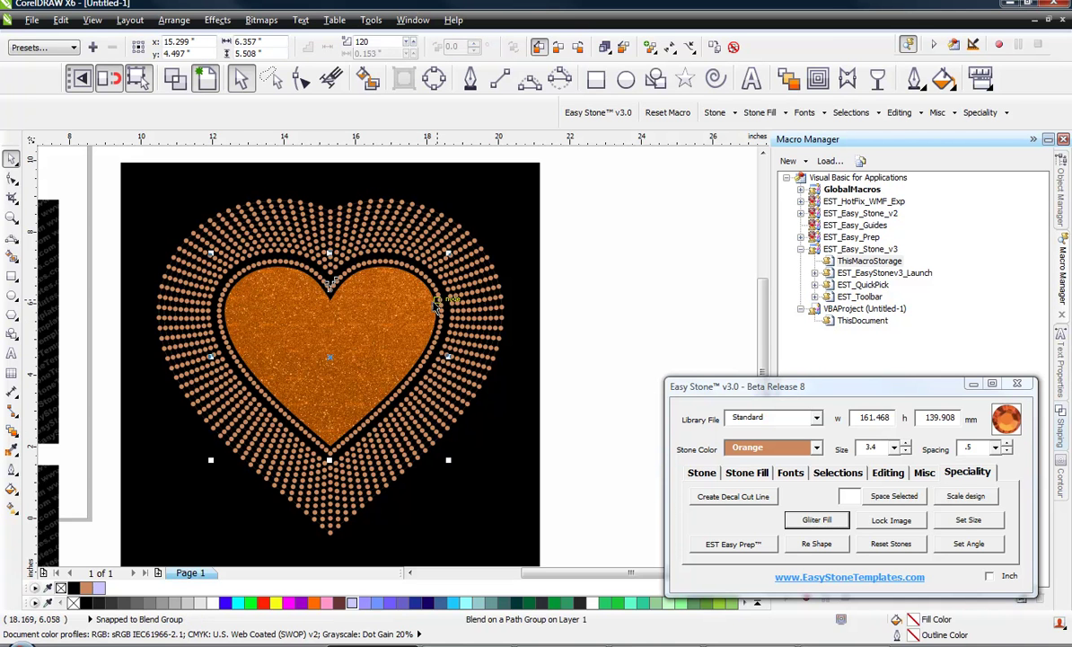
click(702, 473)
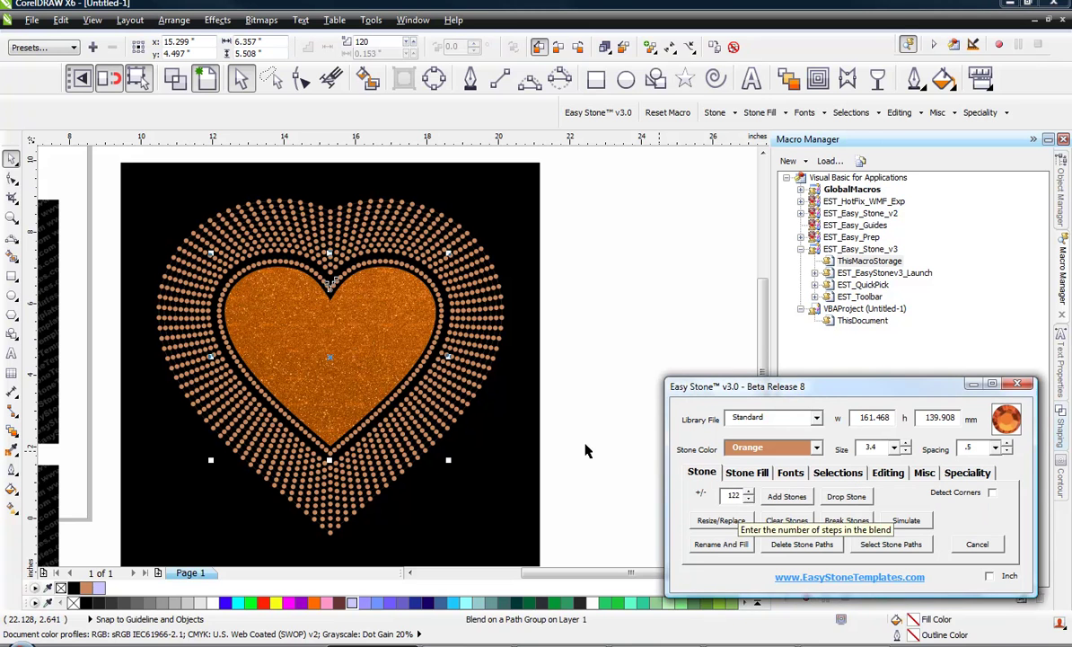
click(550, 322)
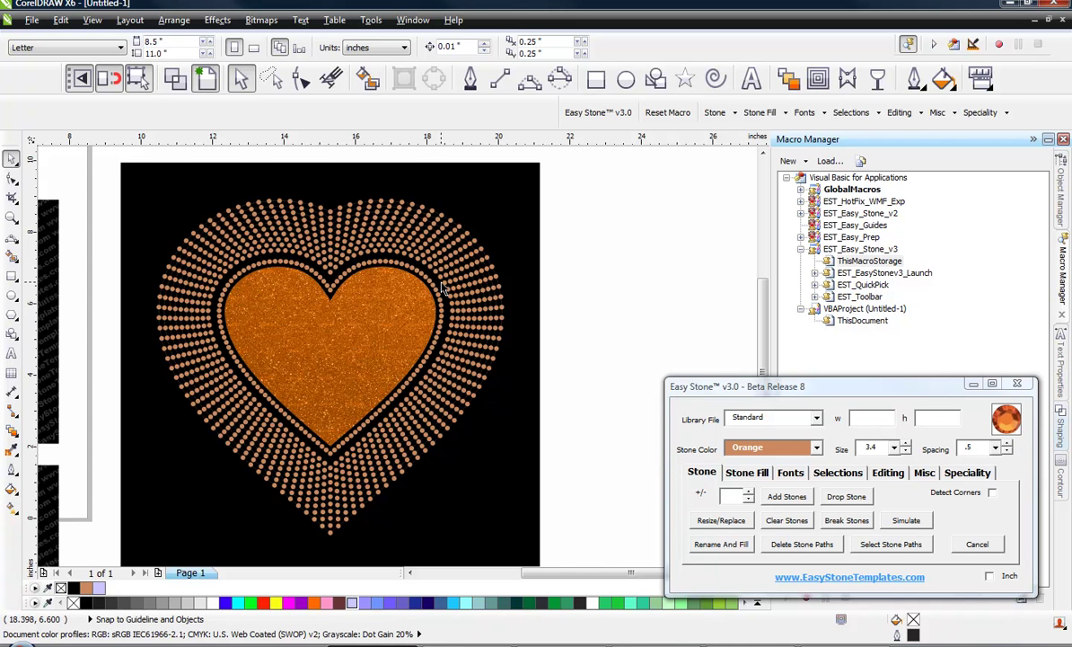
scroll(424, 276, up, 1)
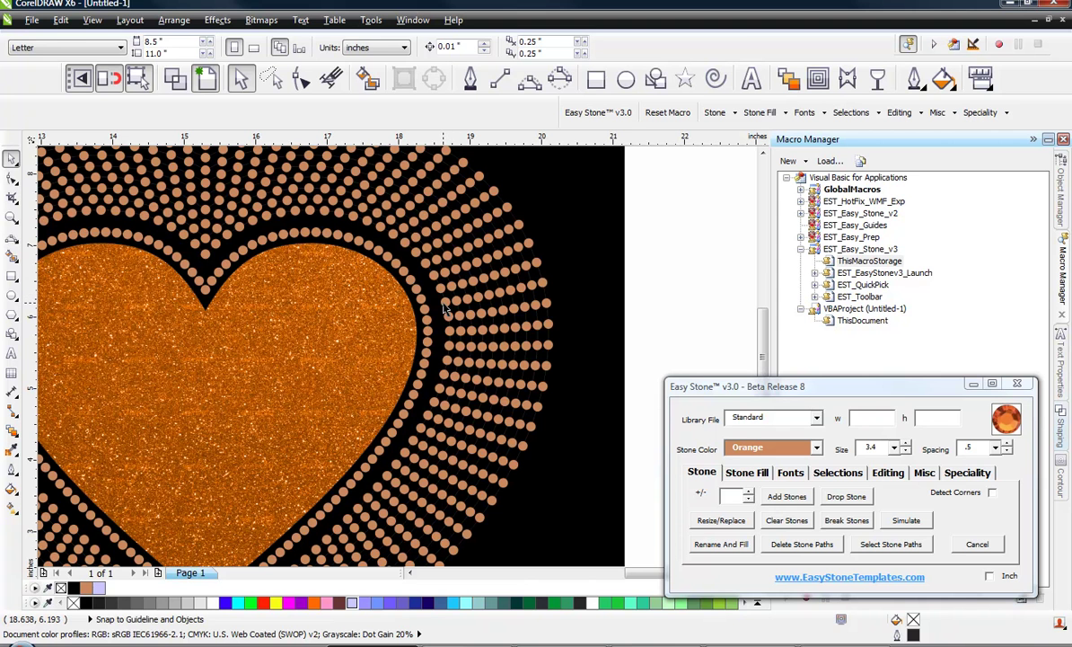
click(445, 306)
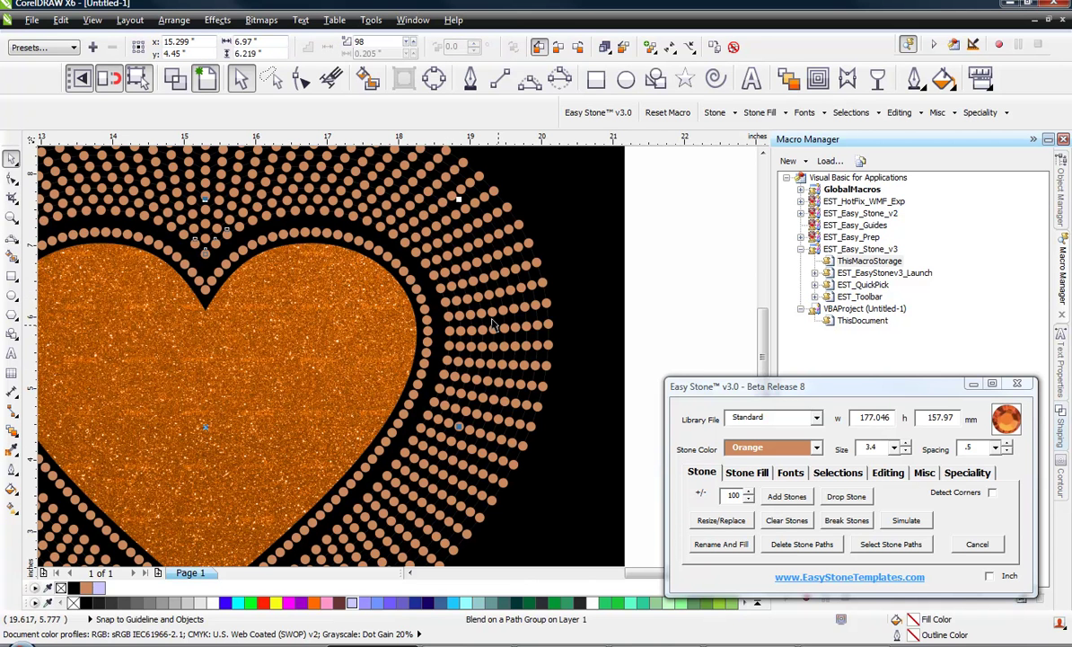
click(701, 301)
Set the second ring beyond the gap to 96 stones and the third ring to 92 stones.
click(456, 308)
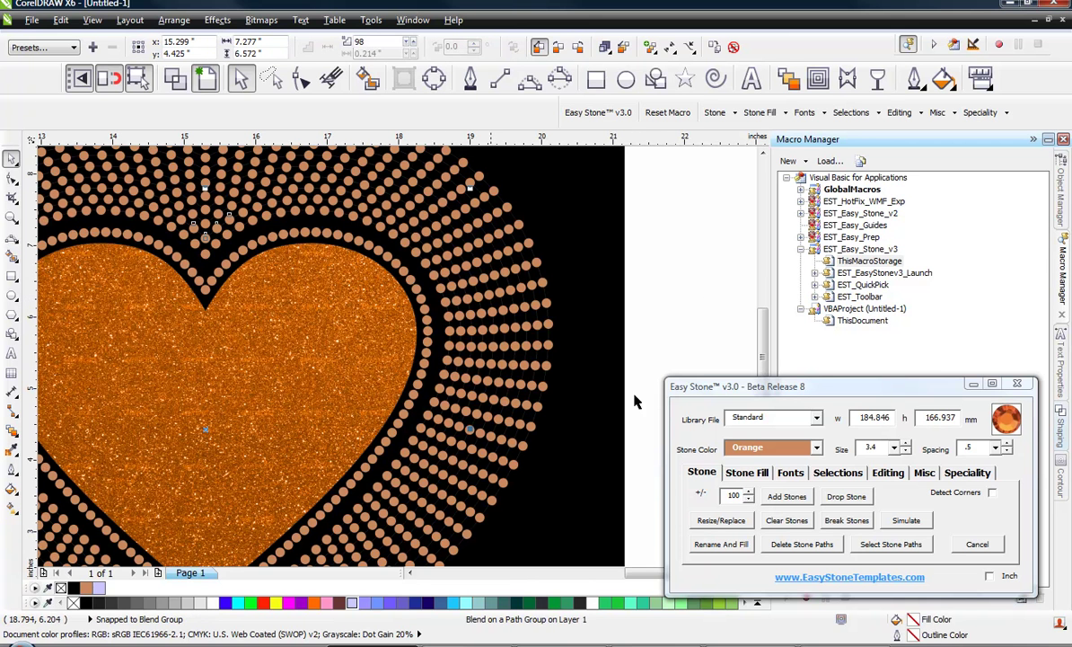
drag(741, 496, 717, 505)
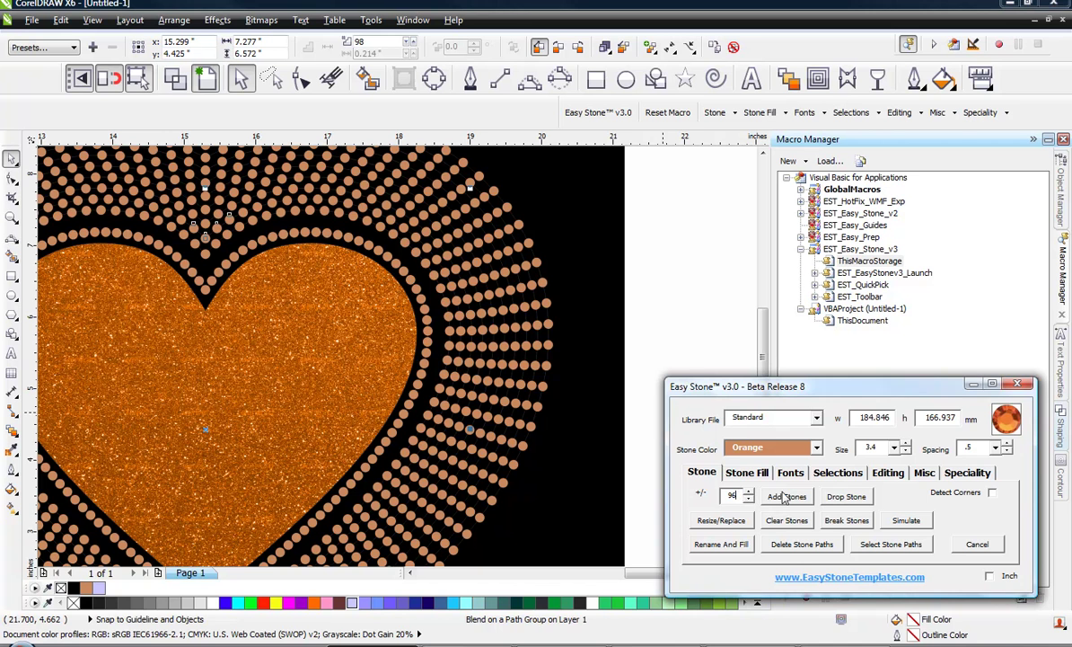
click(783, 493)
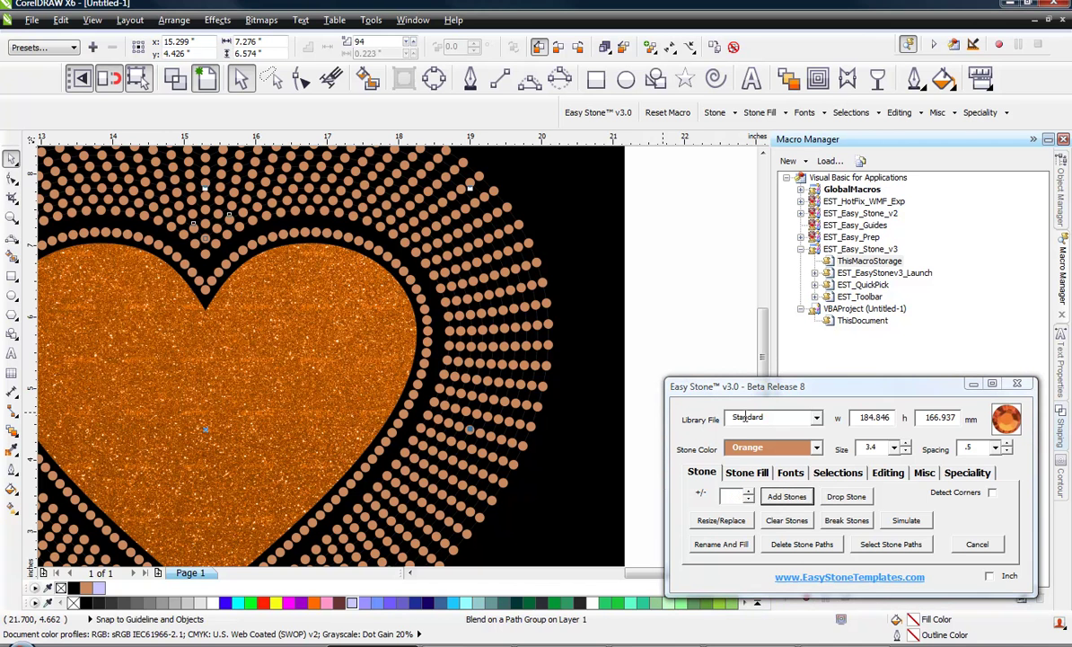
click(470, 317)
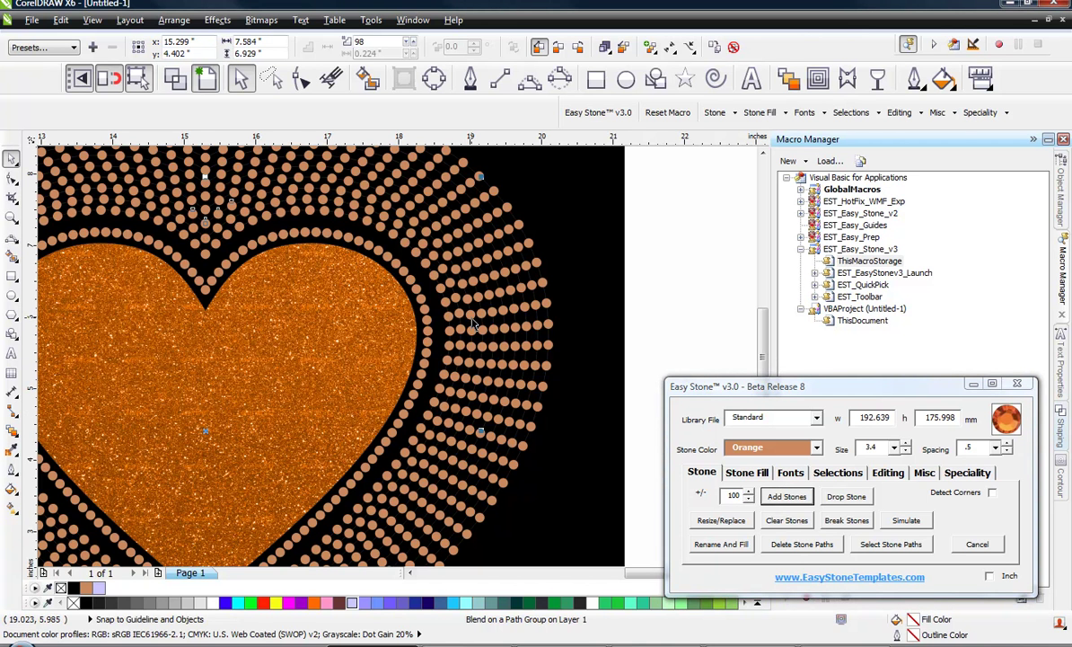
click(741, 494)
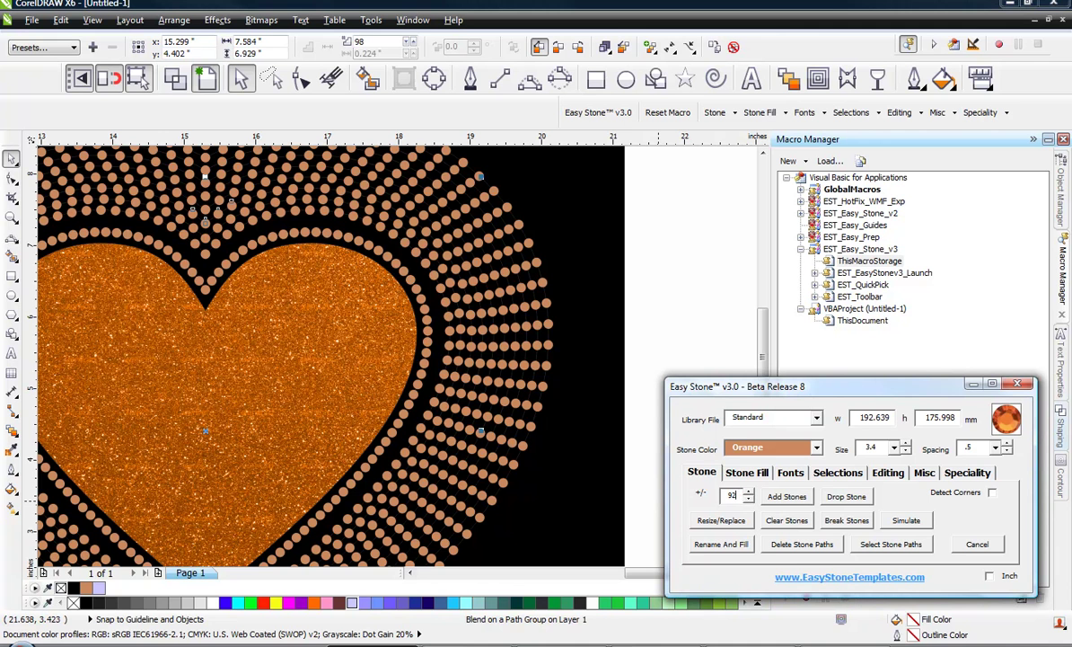
click(782, 497)
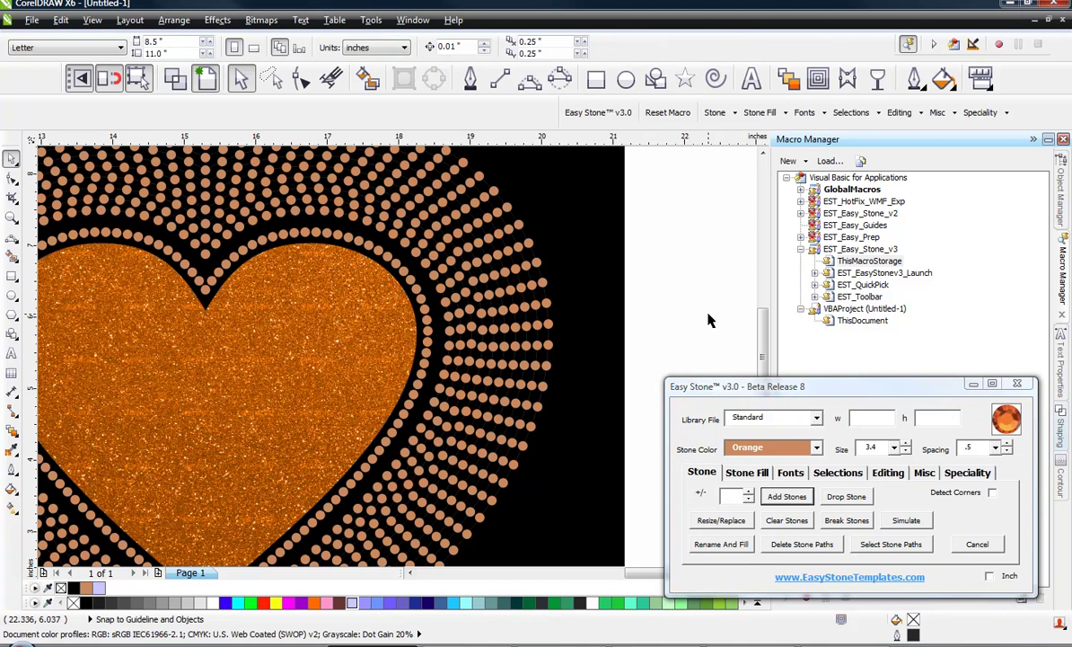
Set the fourth ring beyond the gap to 88 stones and the fifth ring to 84 stones.
click(482, 322)
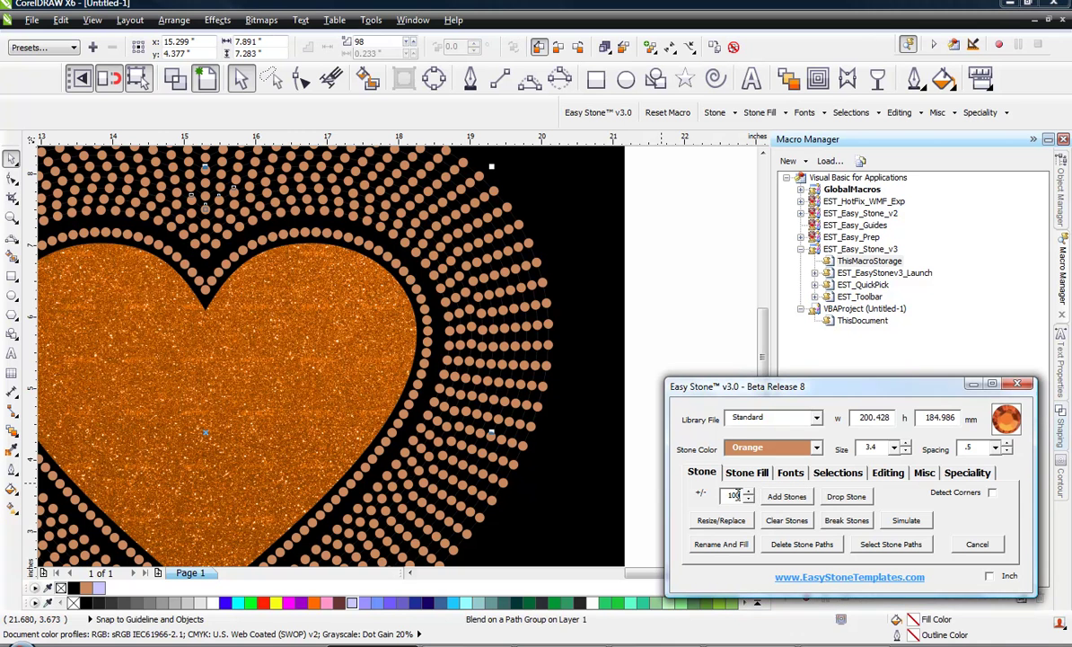
double_click(735, 495)
text(888)
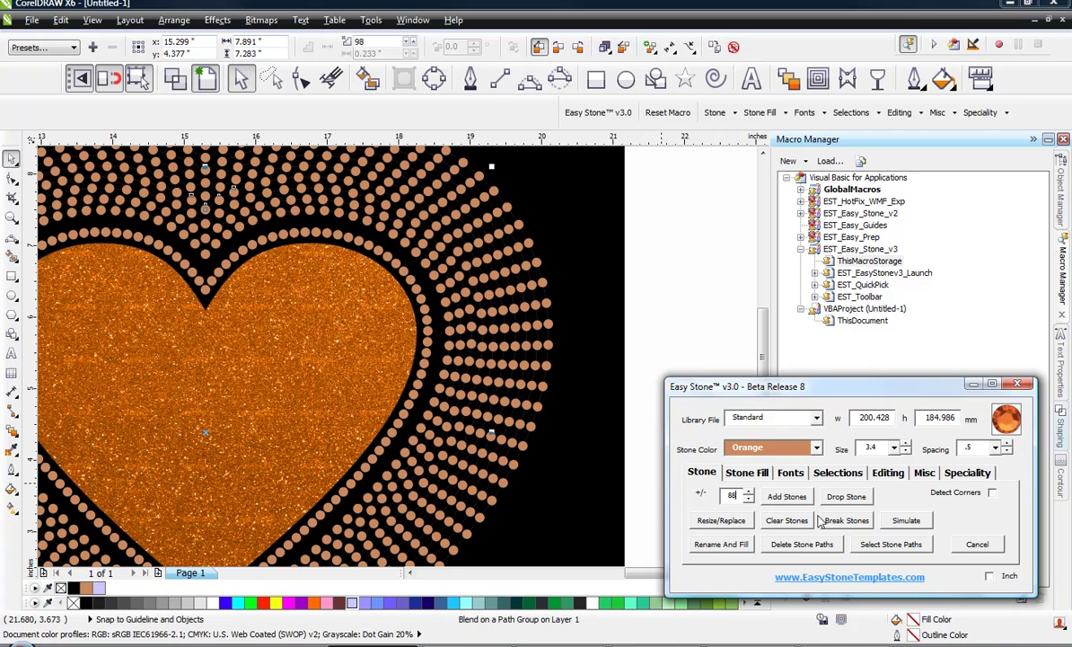
click(775, 495)
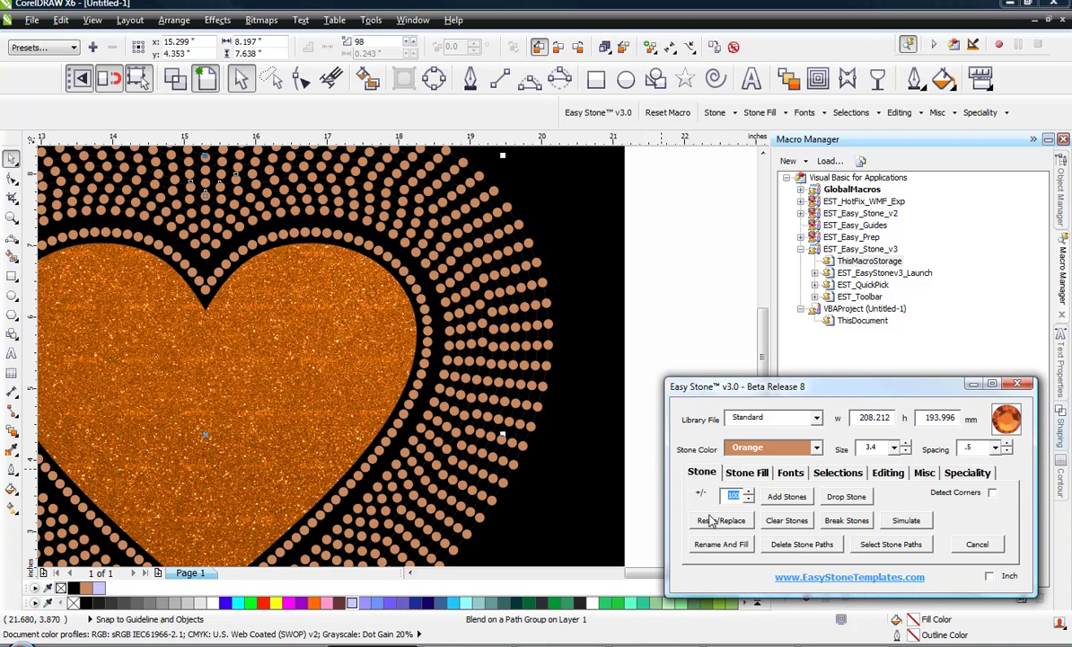
text(84)
click(789, 499)
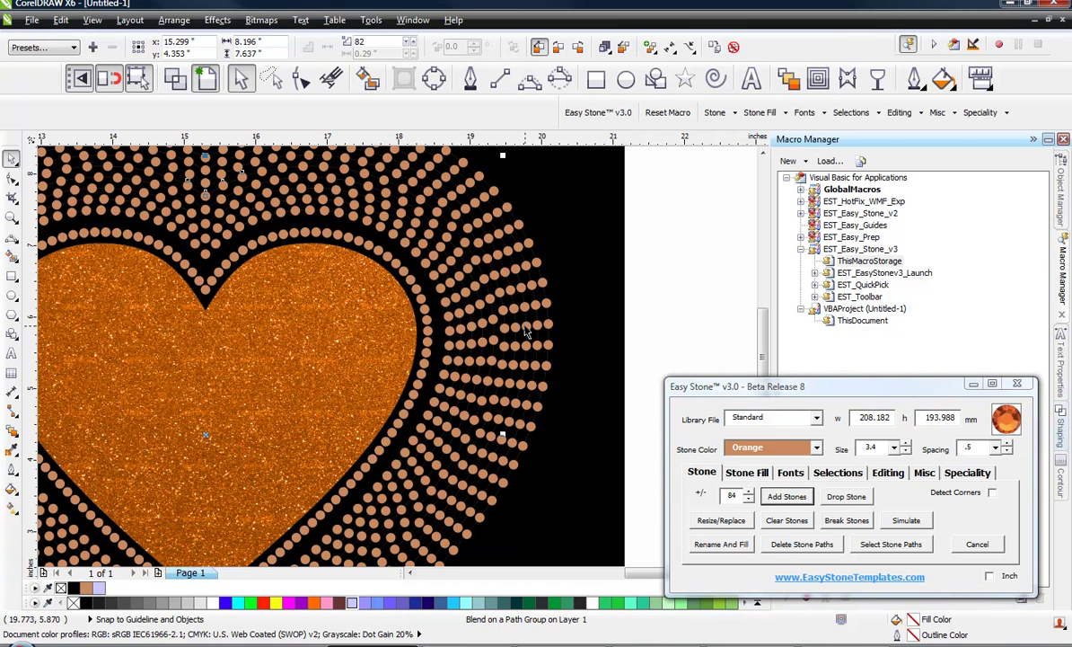
Set the sixth ring beyond the gap to 80 stones and the seventh ring to 76 stones.
double_click(734, 495)
text(80)
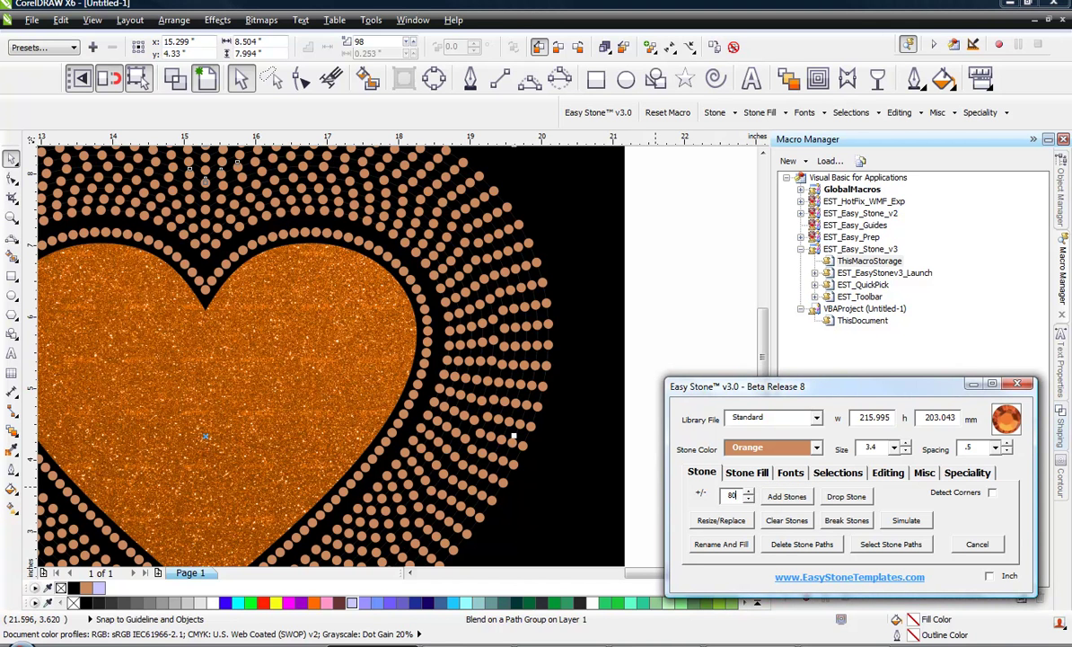
click(786, 495)
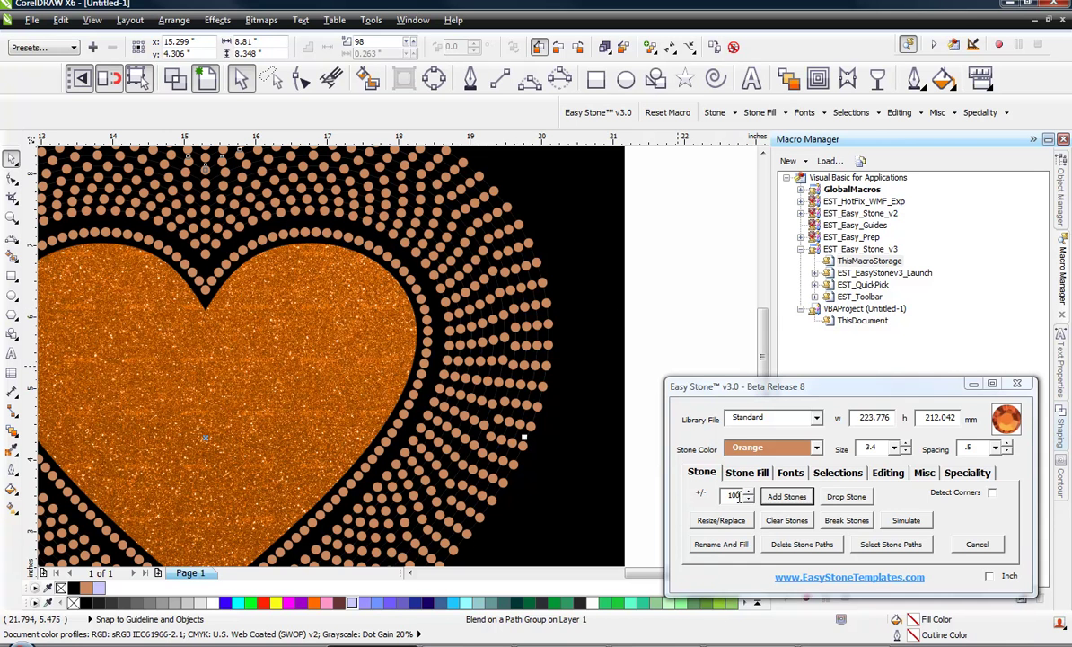
drag(738, 494, 673, 499)
text(76)
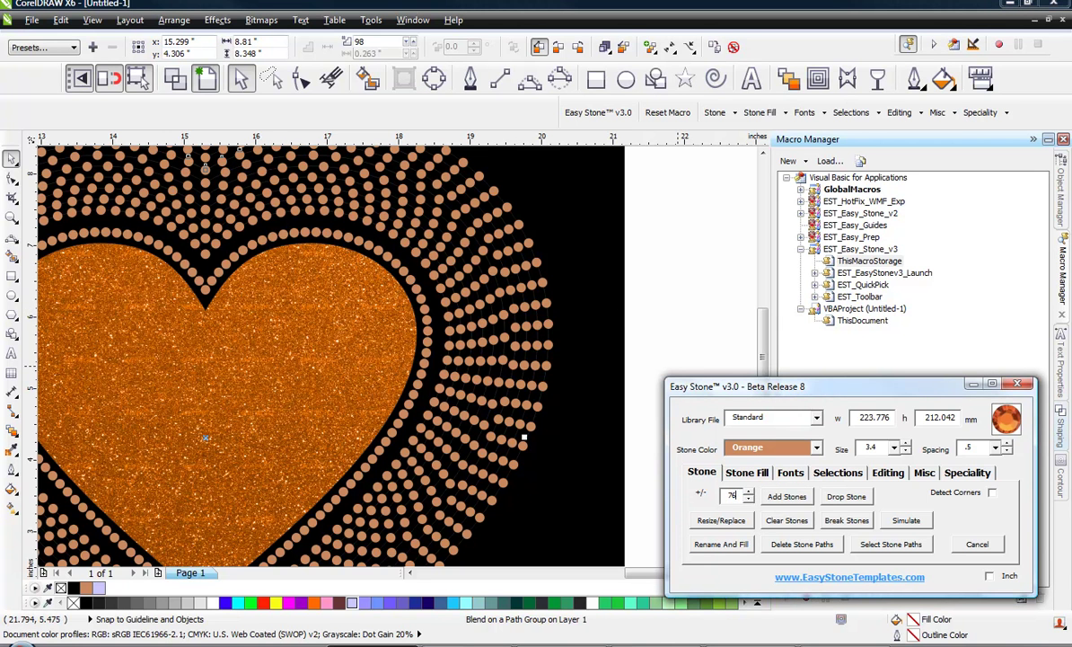
key(Return)
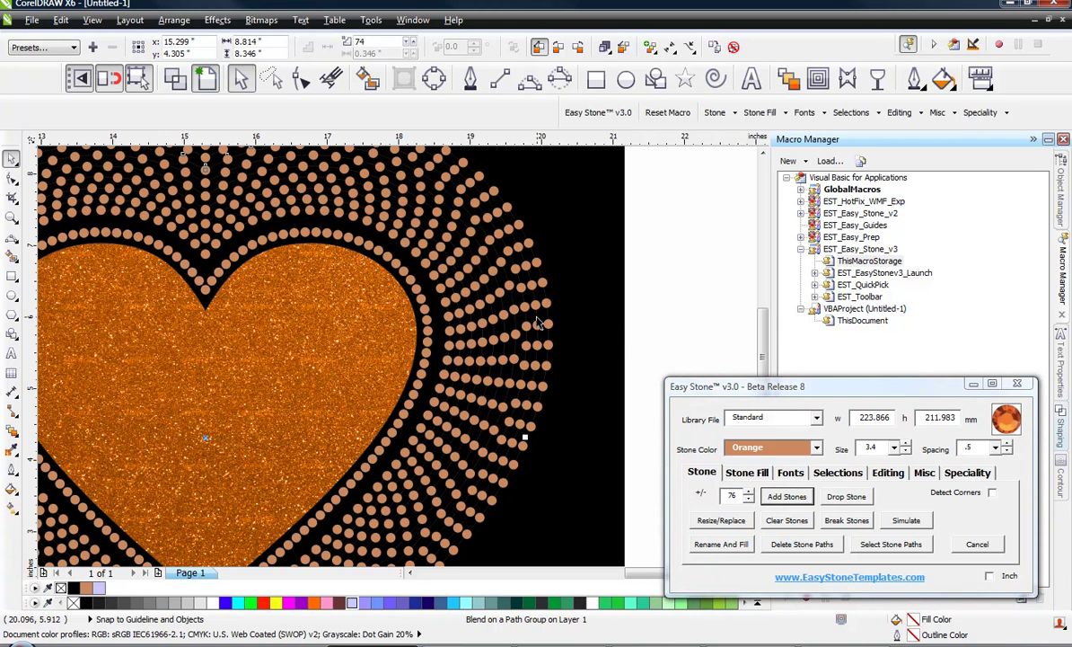
Set the eighth ring beyond the gap to 72 stones and the ninth ring to 68 stones.
click(528, 309)
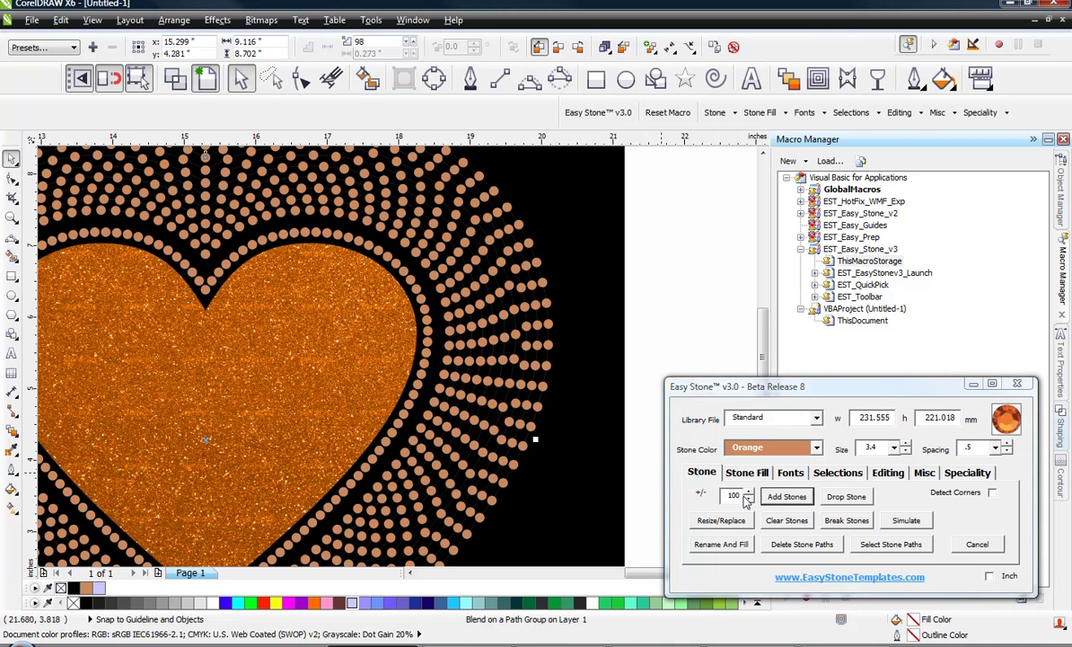
drag(741, 496, 699, 498)
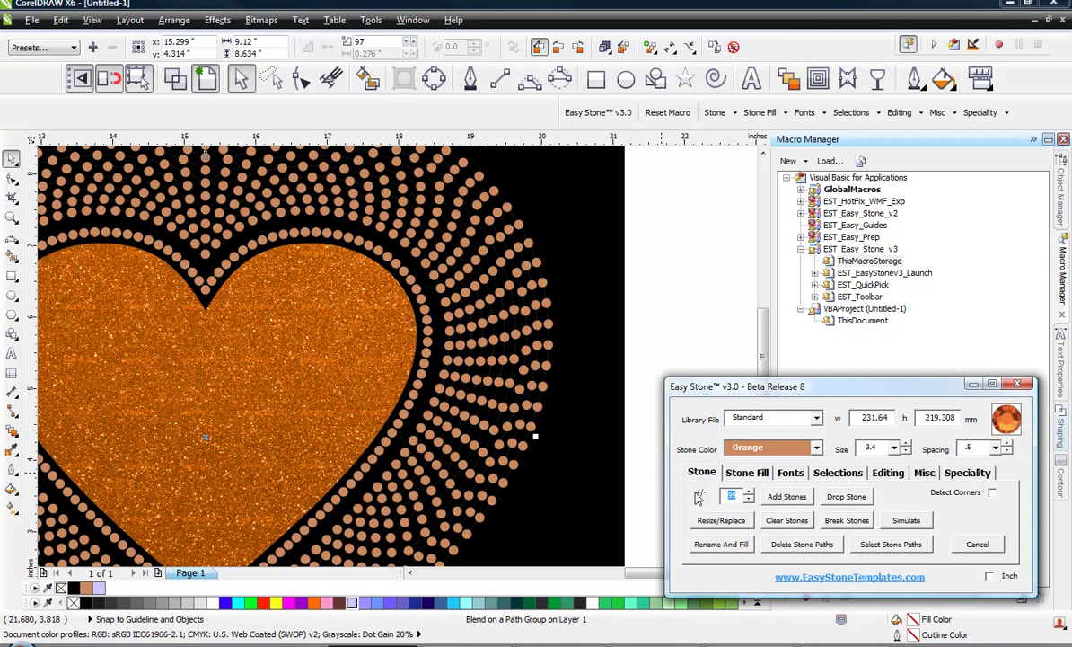
text(72)
click(788, 496)
click(533, 286)
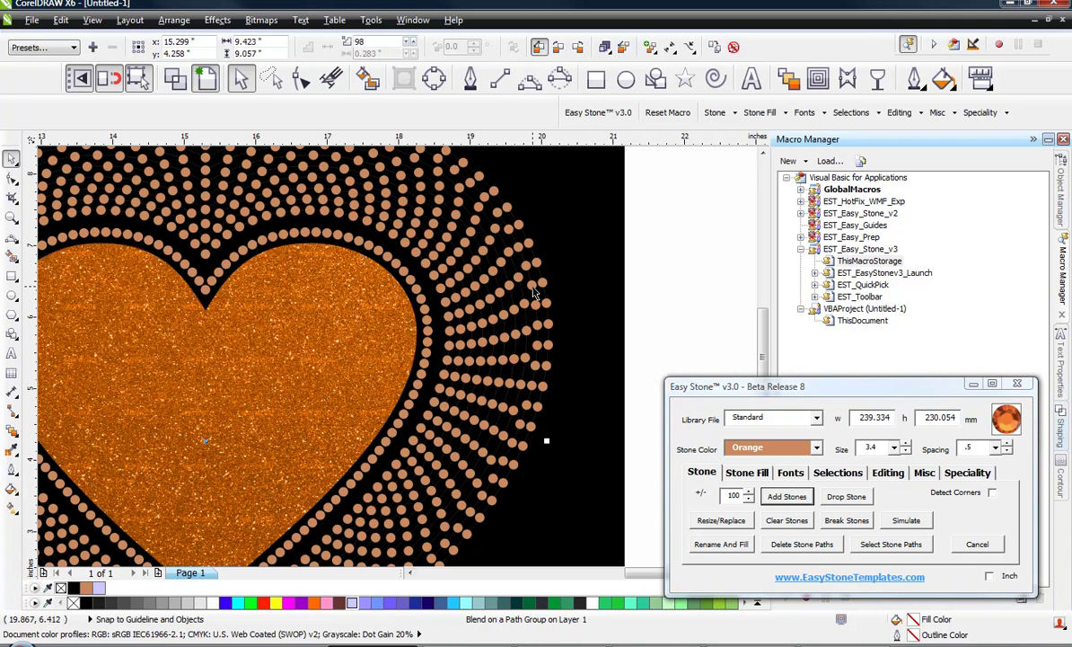
drag(740, 496, 712, 506)
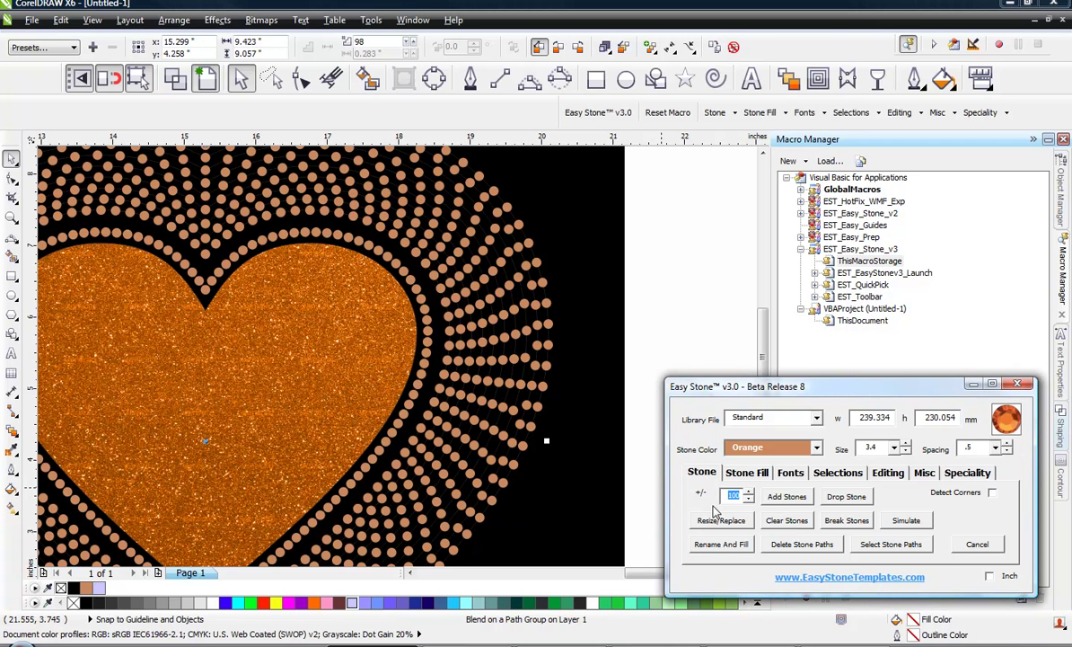
click(775, 499)
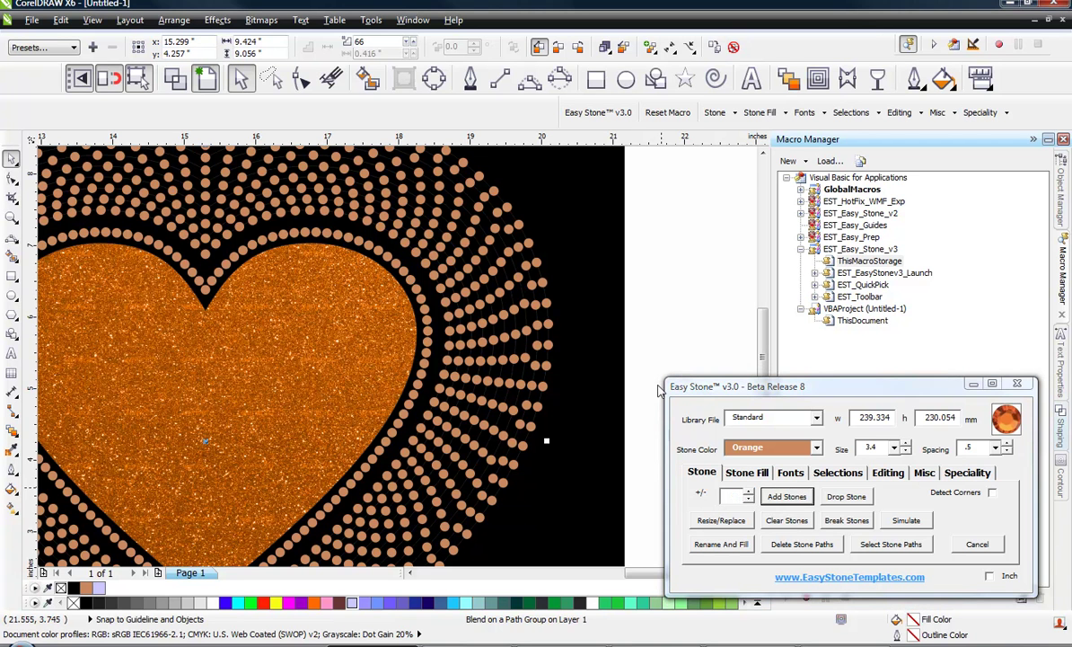
Set the tenth and outermost ring beyond the gap to 64 stones.
click(548, 285)
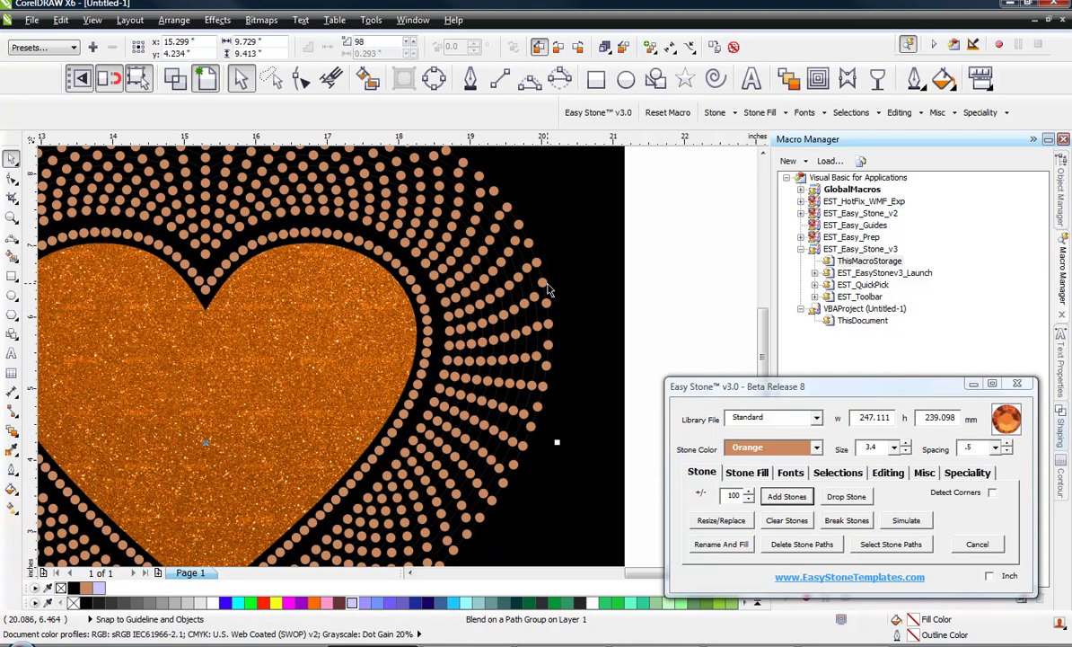
drag(740, 496, 713, 494)
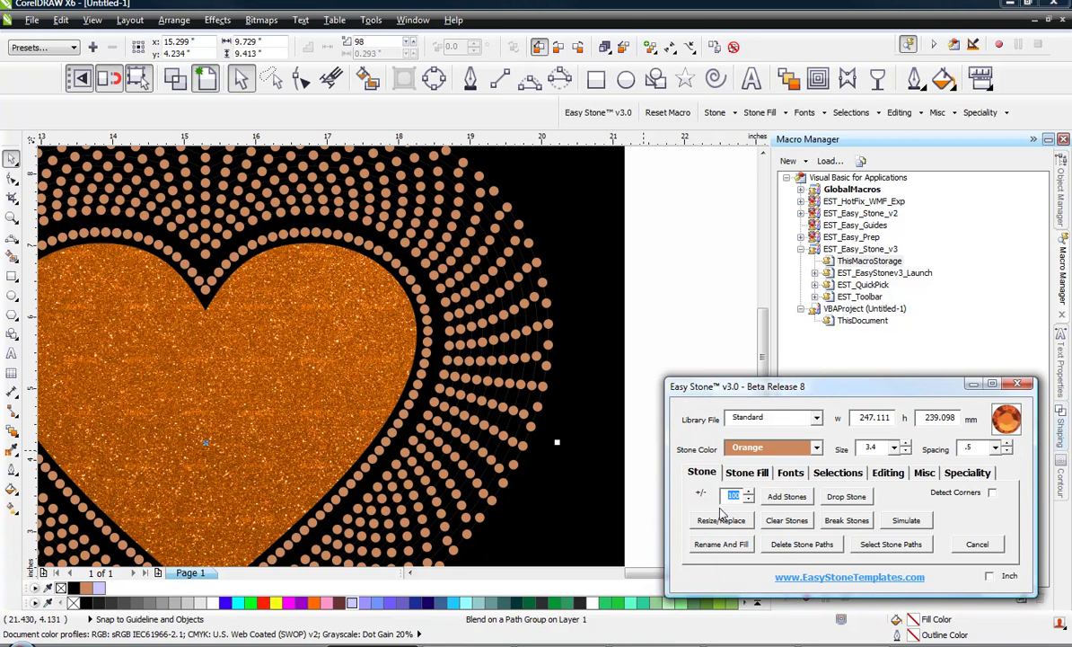
text(64)
click(794, 504)
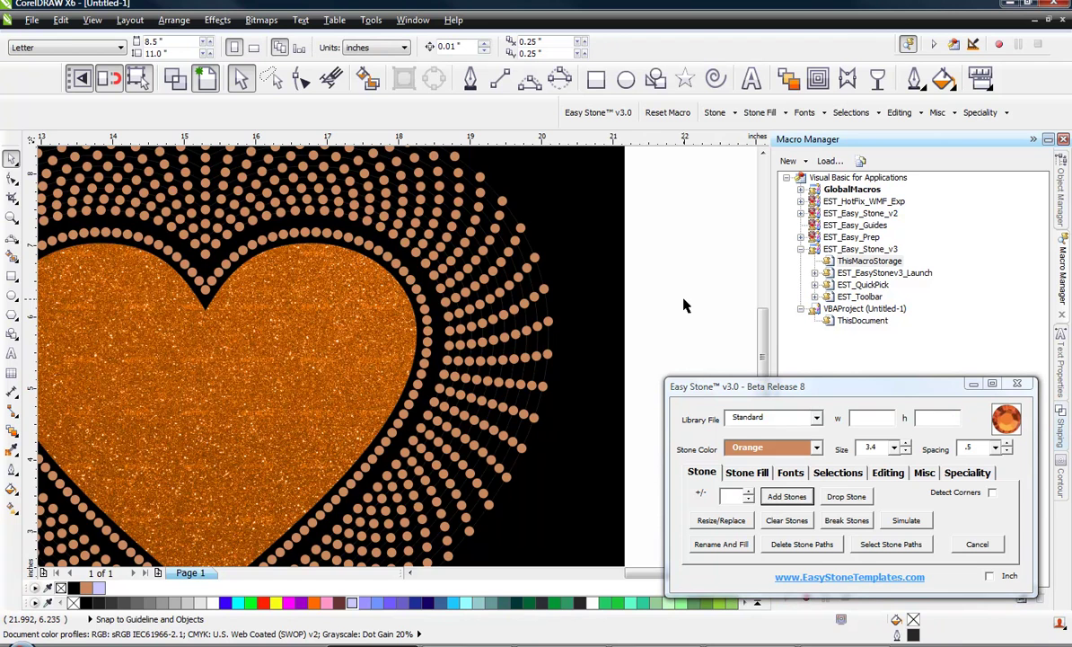
Examine the spacing of the orange heart's outer rings and compare it with the two baseball heart reference designs.
scroll(686, 279, down, 2)
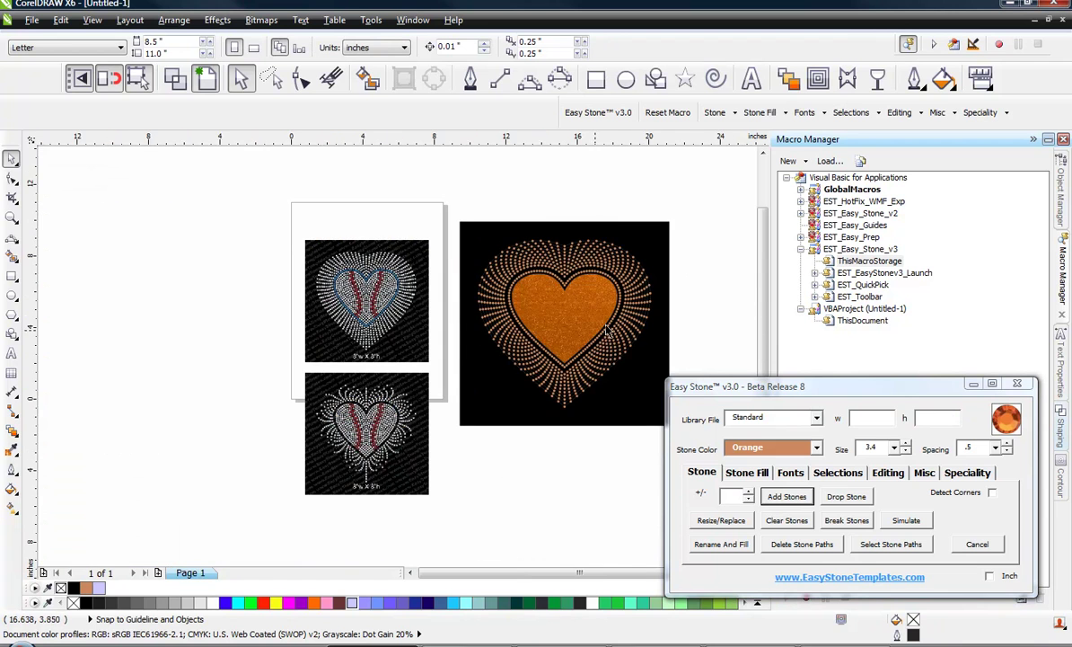
scroll(607, 332, up, 2)
scroll(488, 386, down, 1)
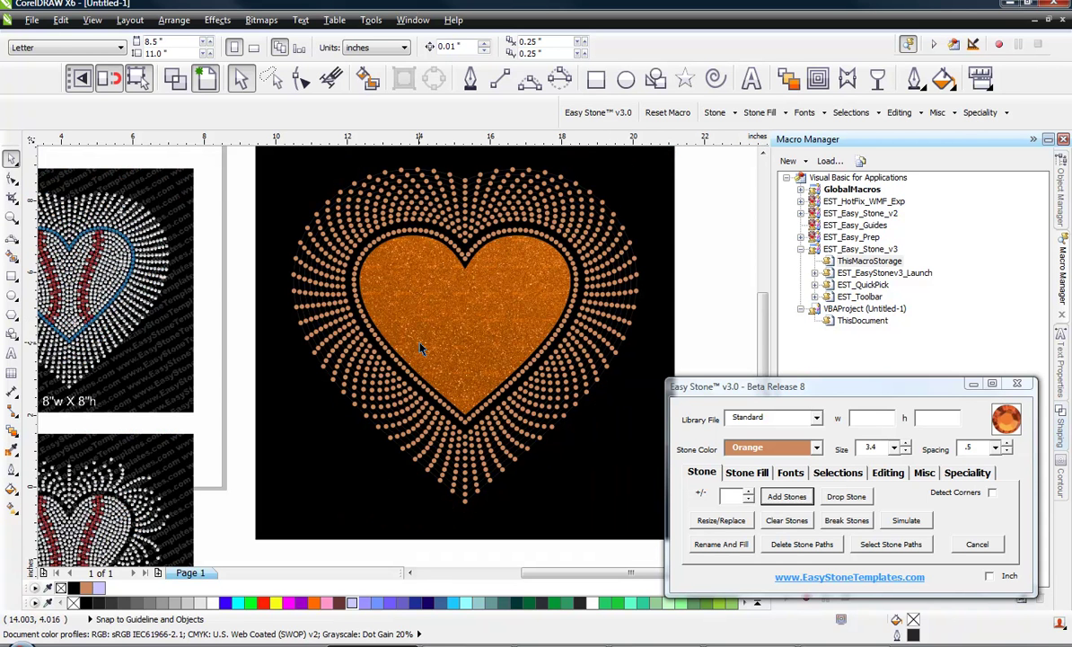
scroll(421, 349, down, 1)
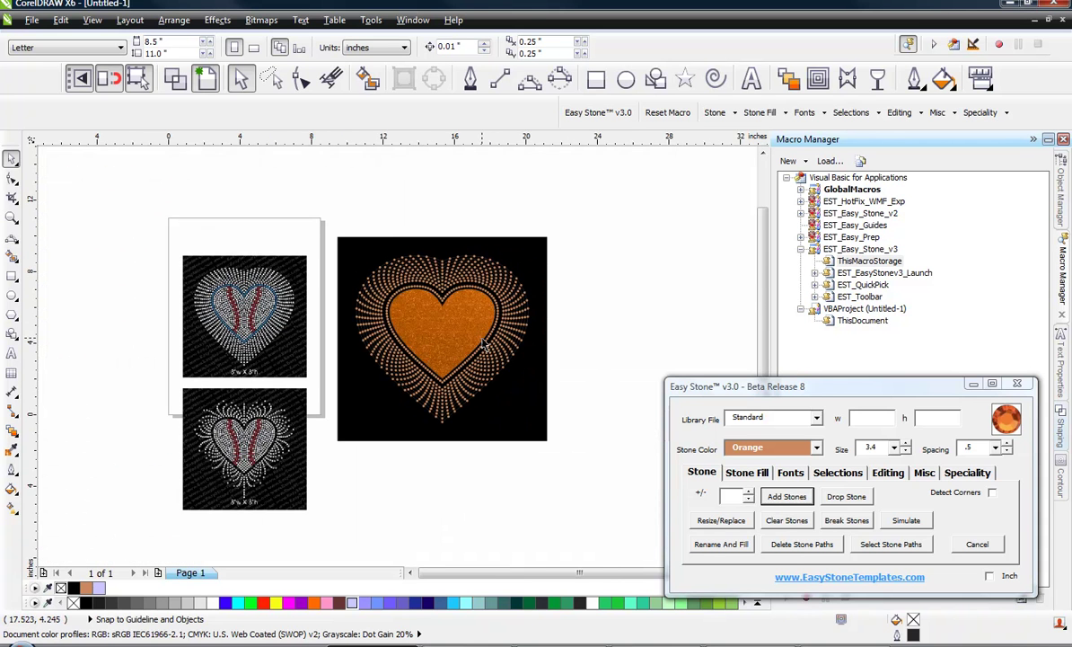
scroll(464, 370, up, 1)
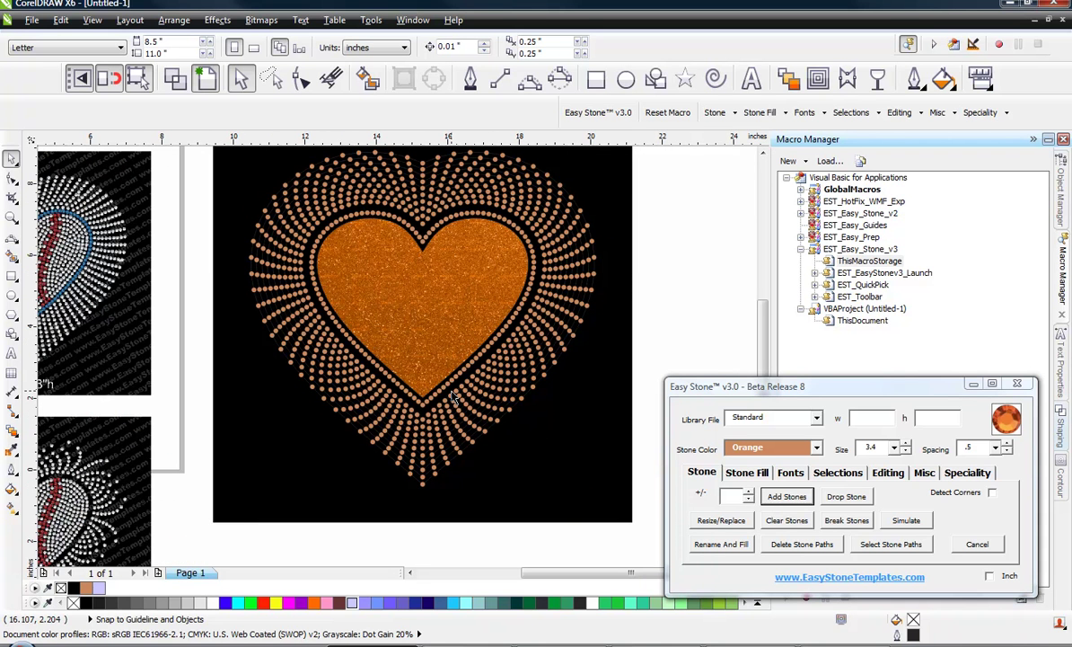
scroll(381, 405, down, 1)
scroll(220, 494, up, 2)
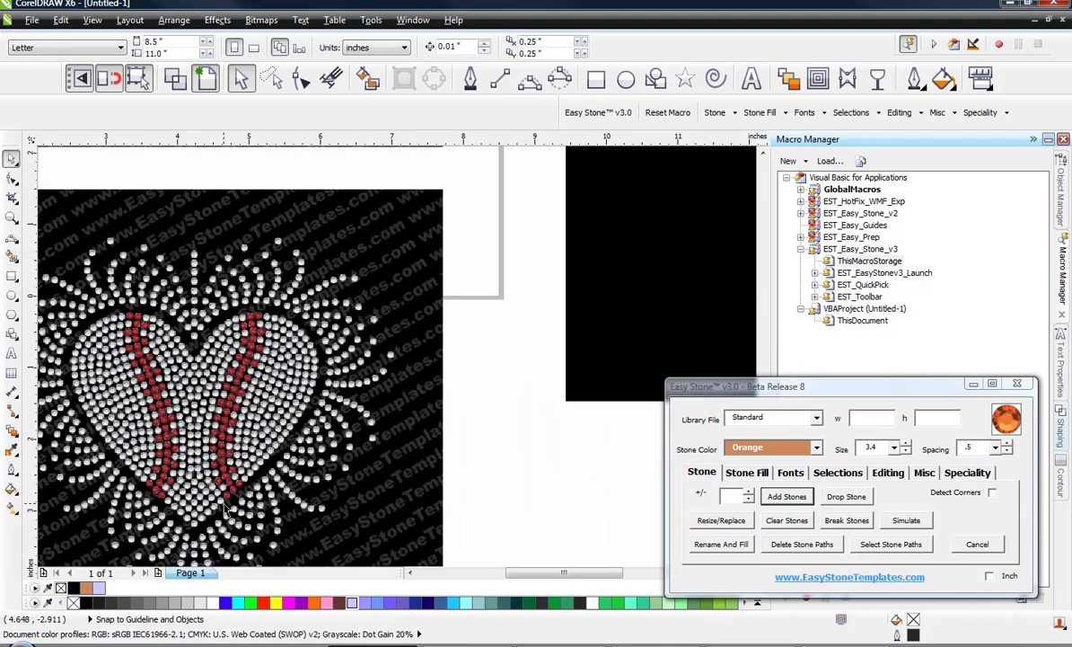
scroll(469, 496, down, 1)
scroll(469, 496, down, 1)
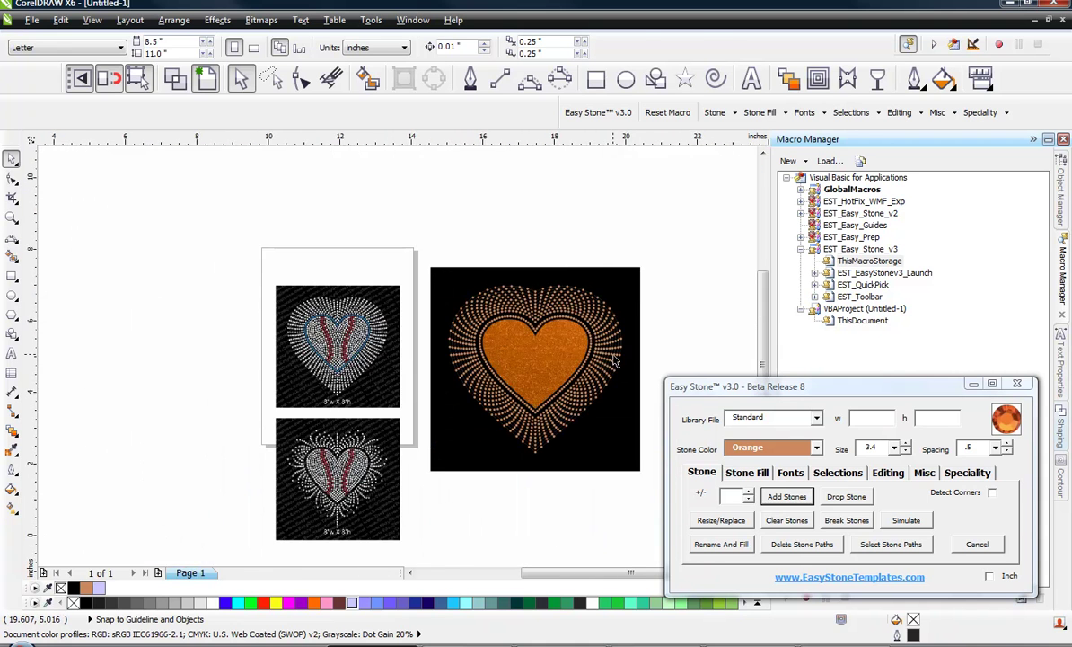
Reduce the second ring beyond the gap to 90 stones and the third ring to 80 stones.
scroll(525, 332, up, 2)
click(544, 319)
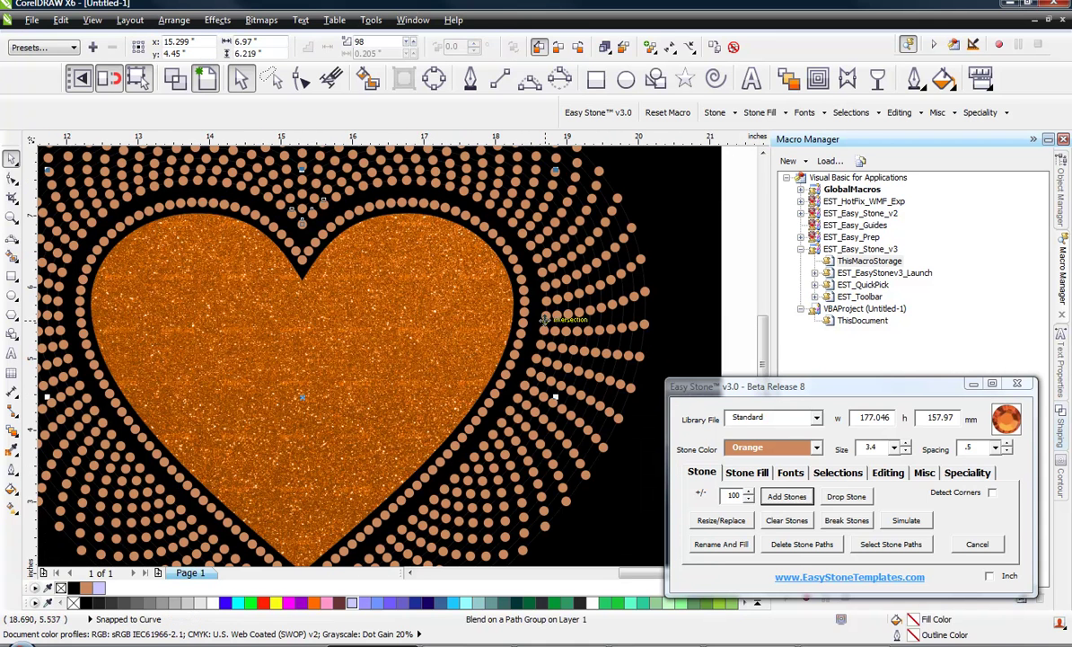
click(560, 317)
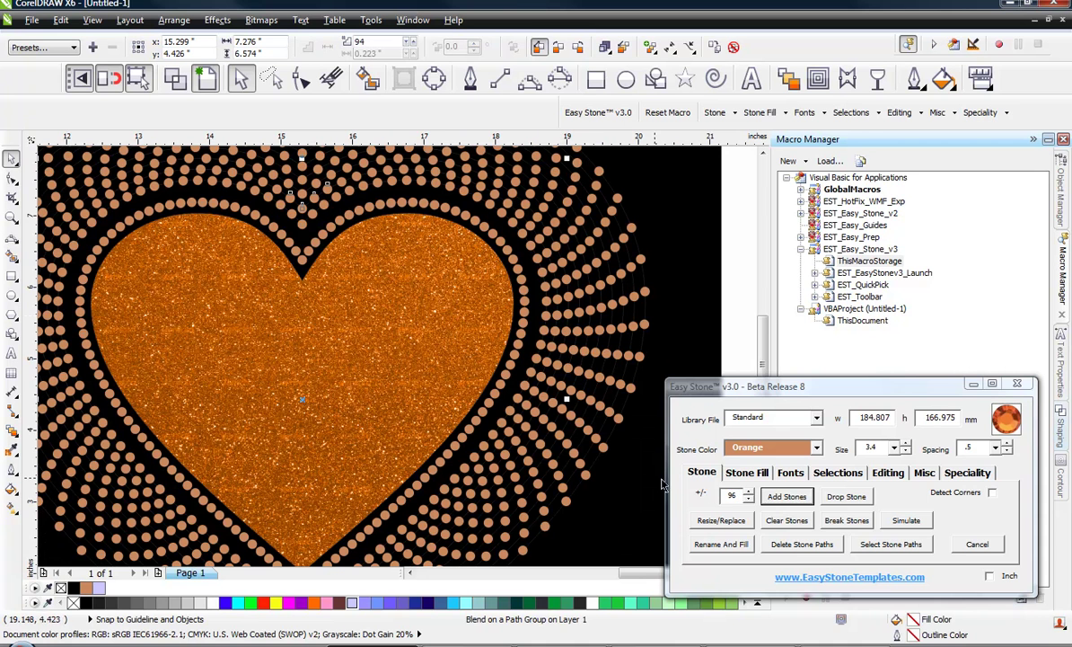
drag(737, 498, 718, 507)
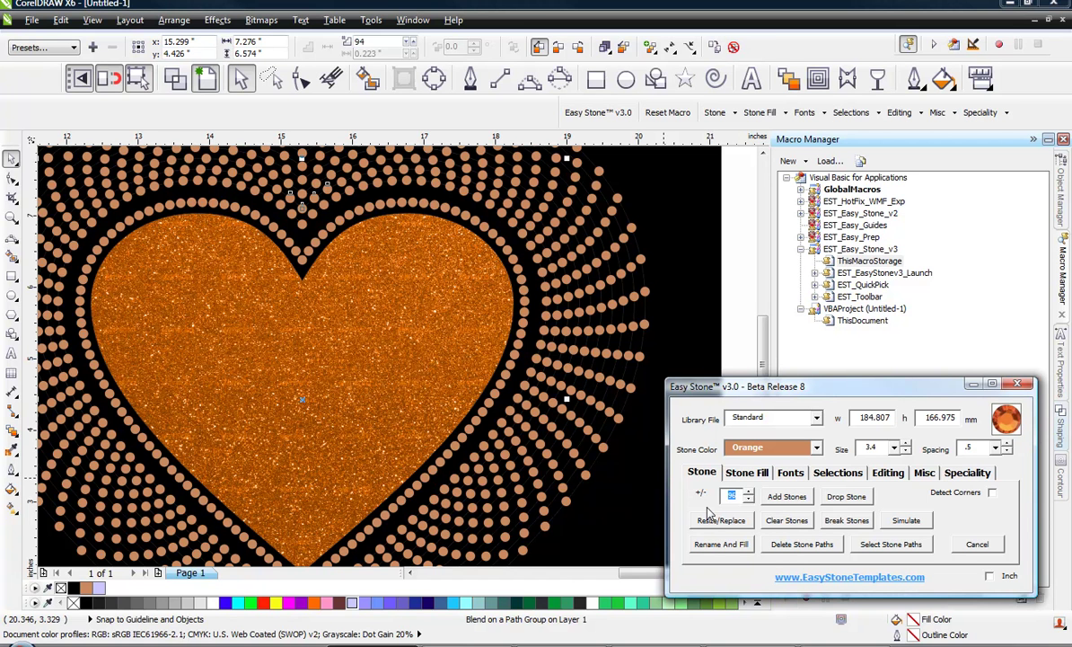
text(90)
click(787, 496)
click(566, 351)
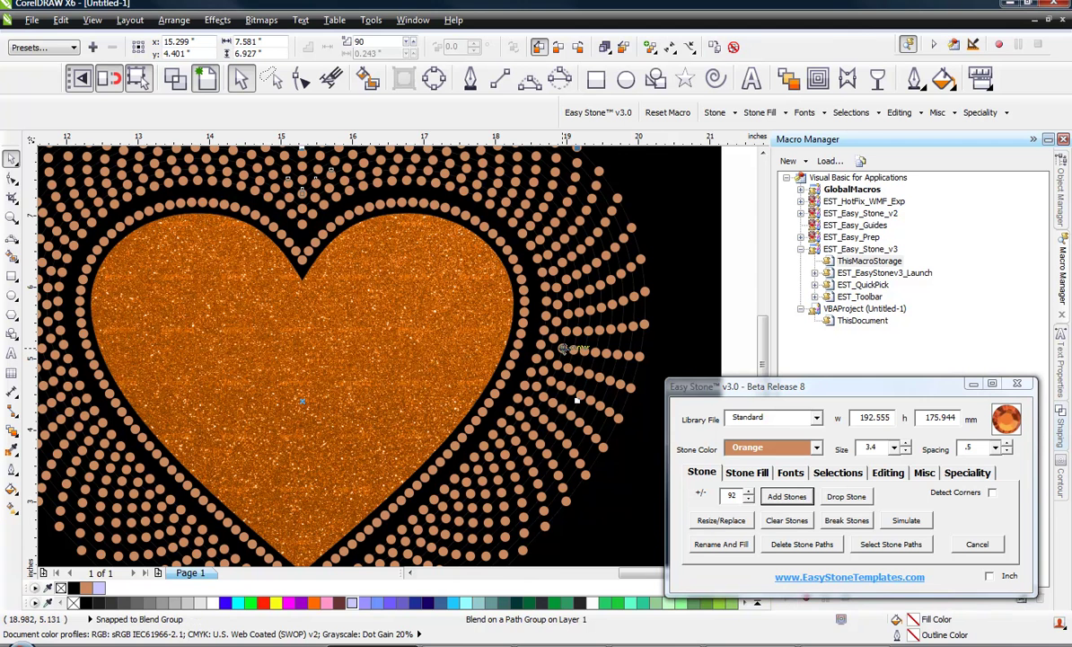
drag(737, 496, 697, 496)
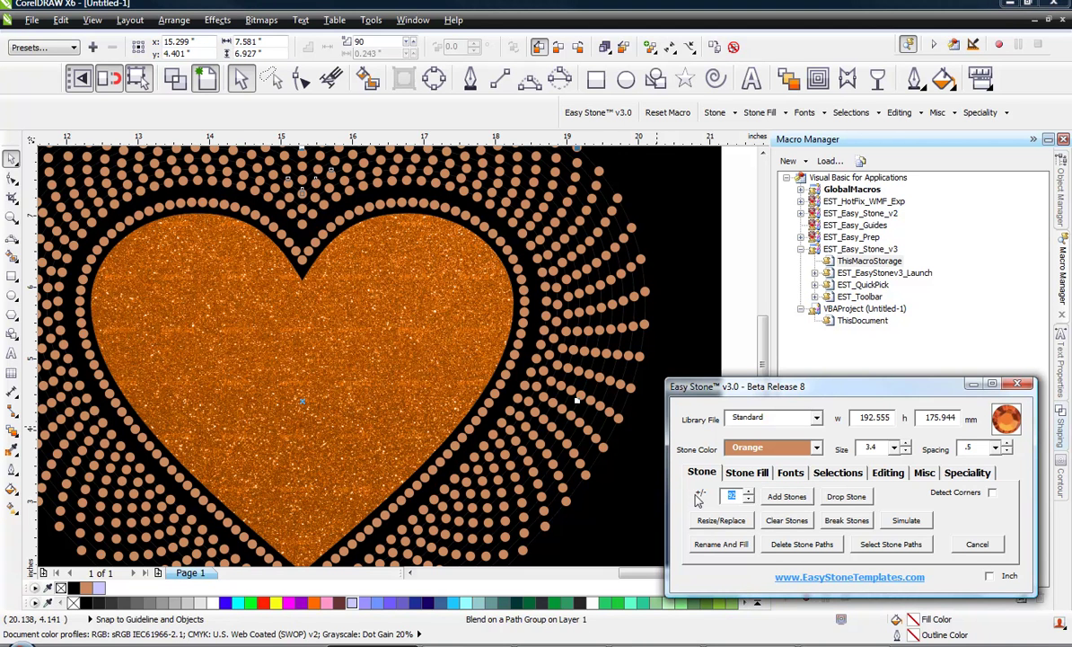
text(80)
click(773, 493)
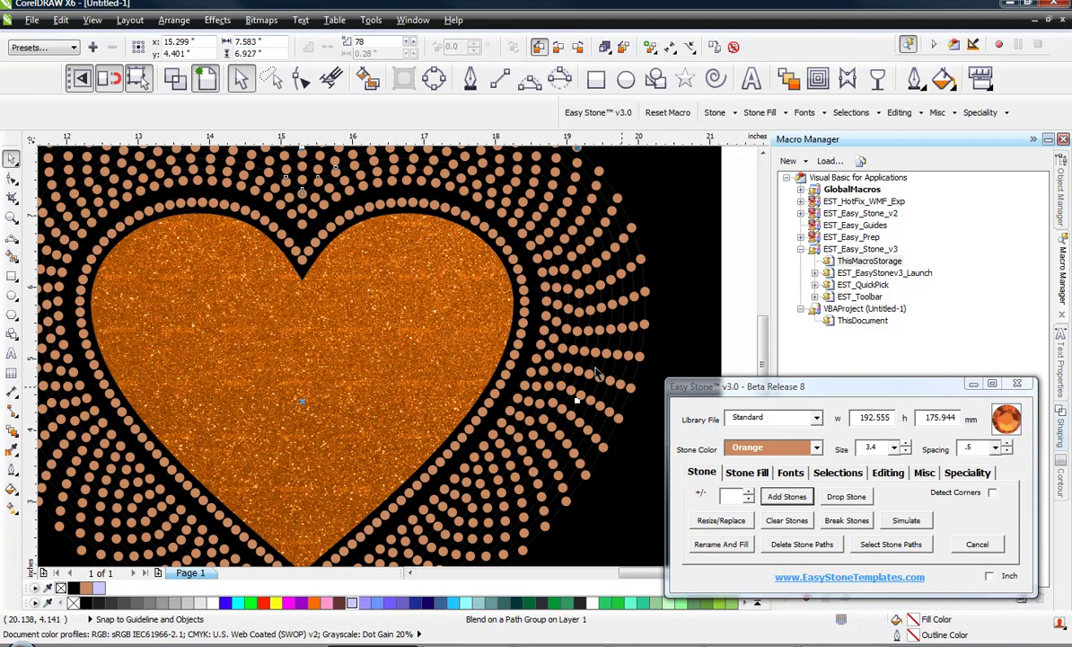
Reduce the fourth ring beyond the gap to 70 stones and the fifth ring to 60 stones.
click(585, 381)
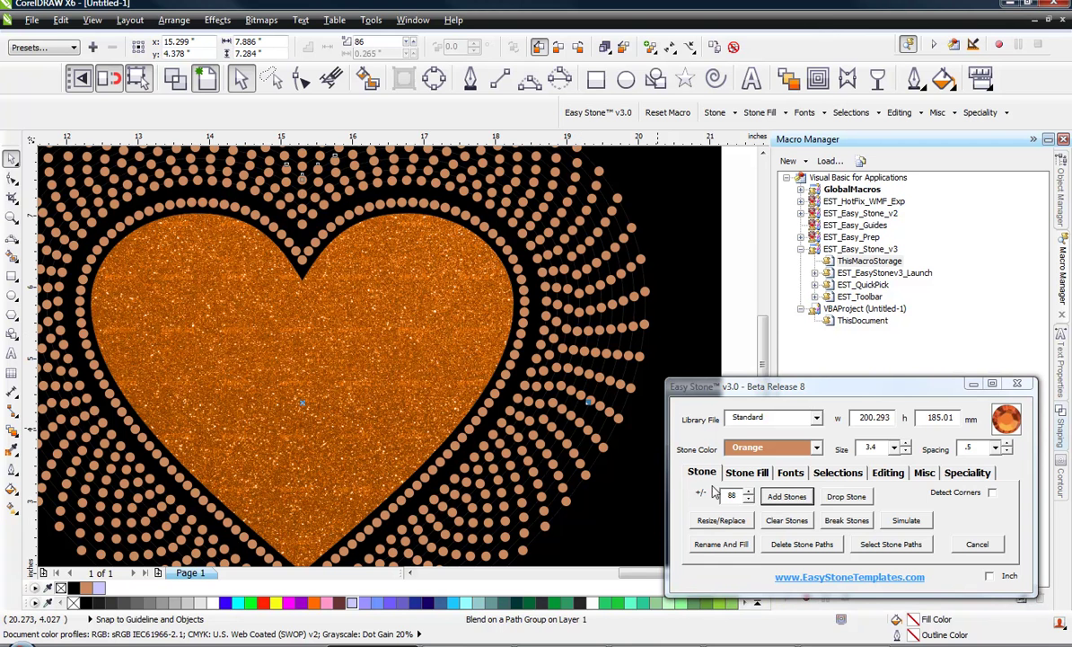
drag(740, 496, 719, 510)
text(70)
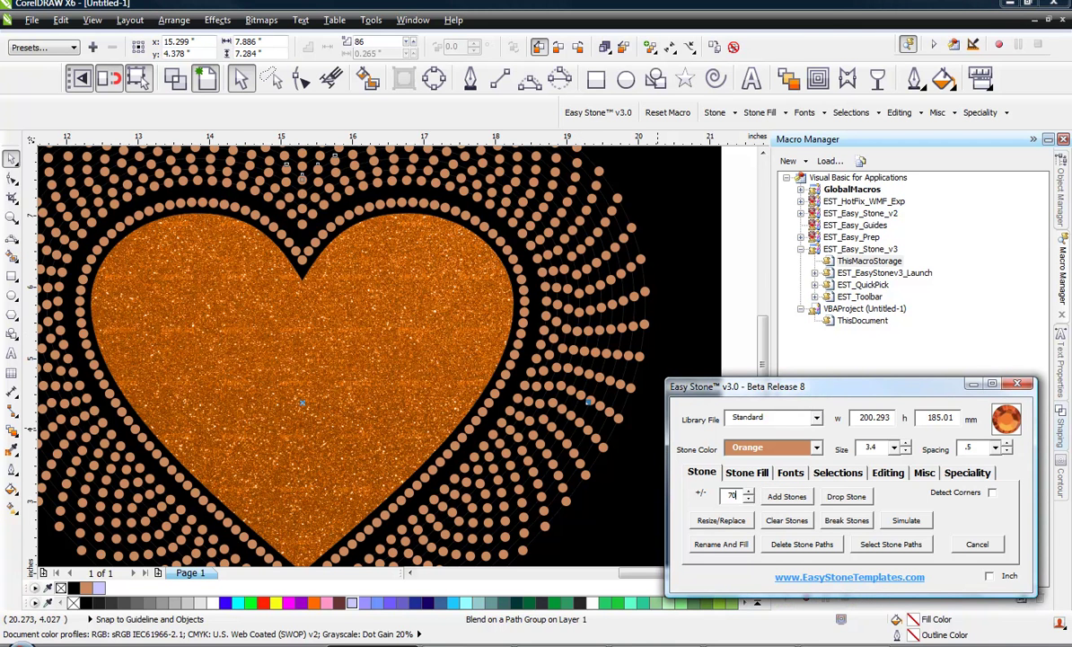
click(787, 499)
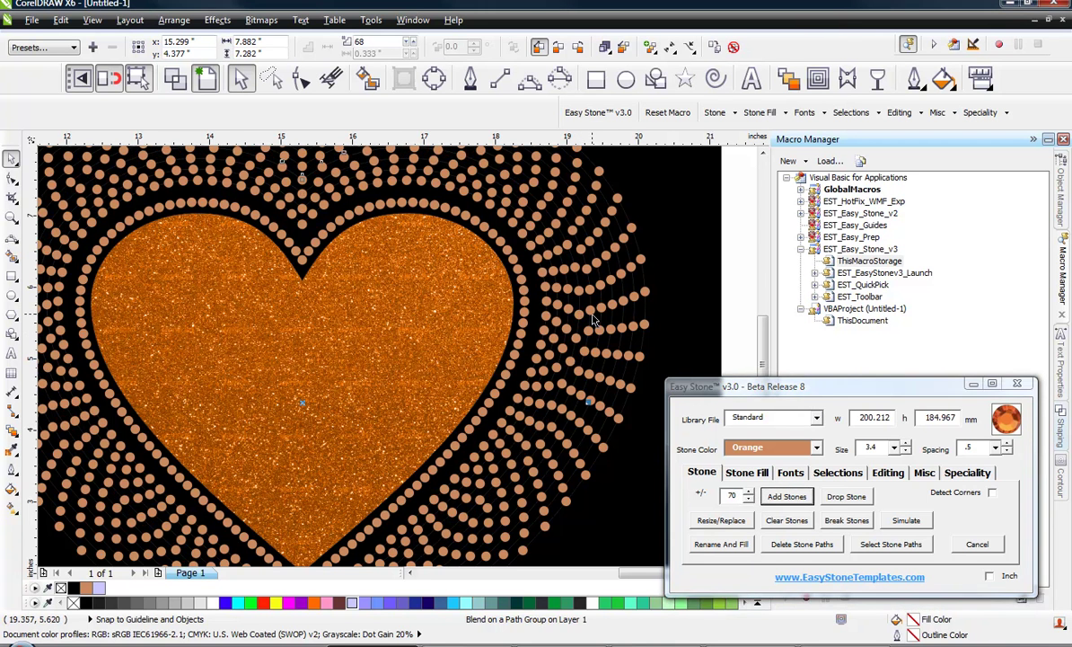
click(592, 319)
drag(740, 496, 716, 503)
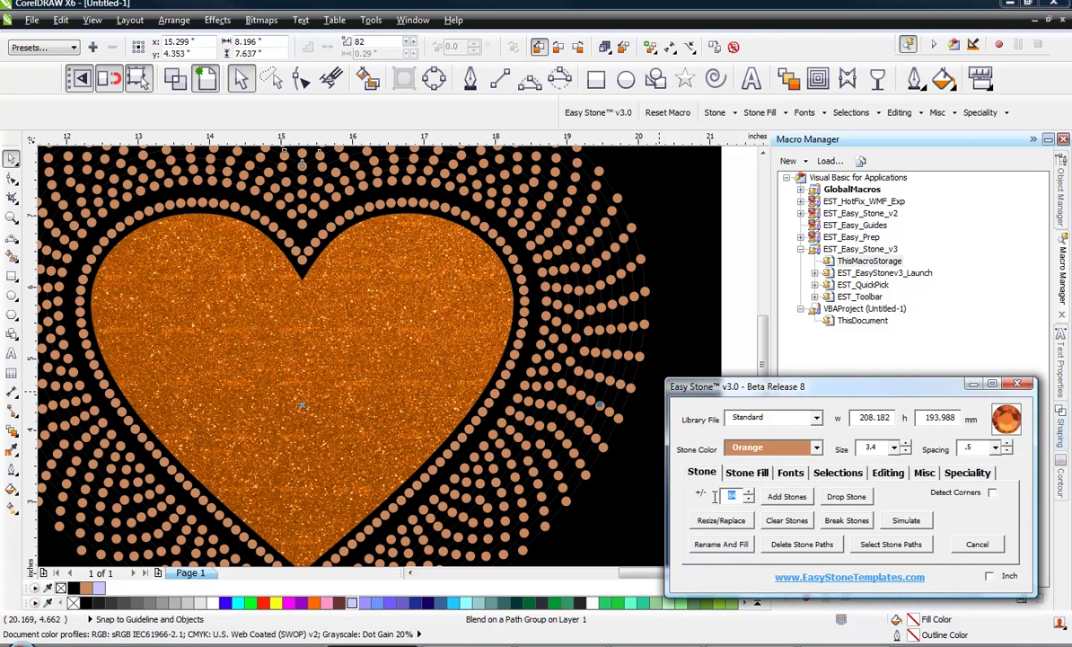
text(60)
click(773, 497)
Reduce the sixth ring beyond the gap to 50 stones and the seventh ring to 40 stones.
click(602, 310)
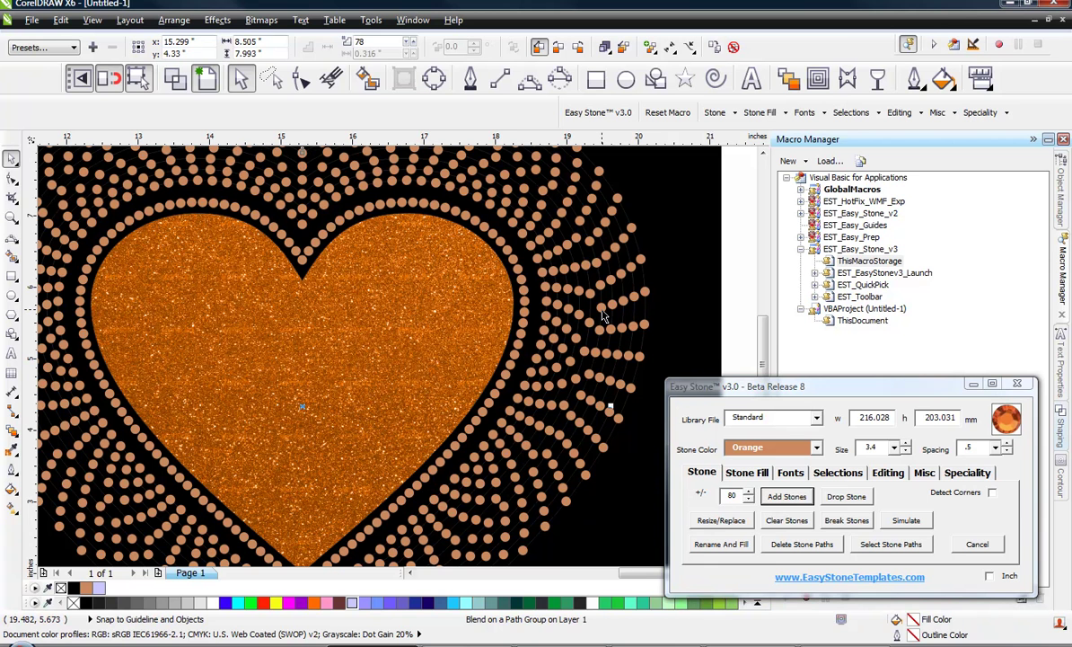
drag(741, 494, 718, 504)
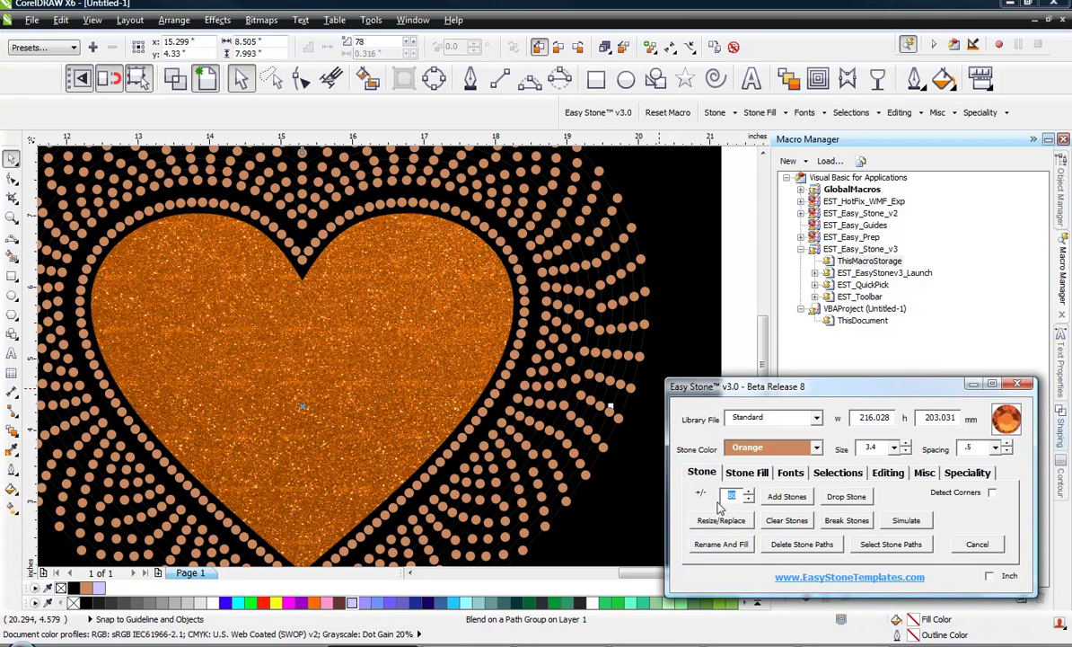
text(50)
key(Return)
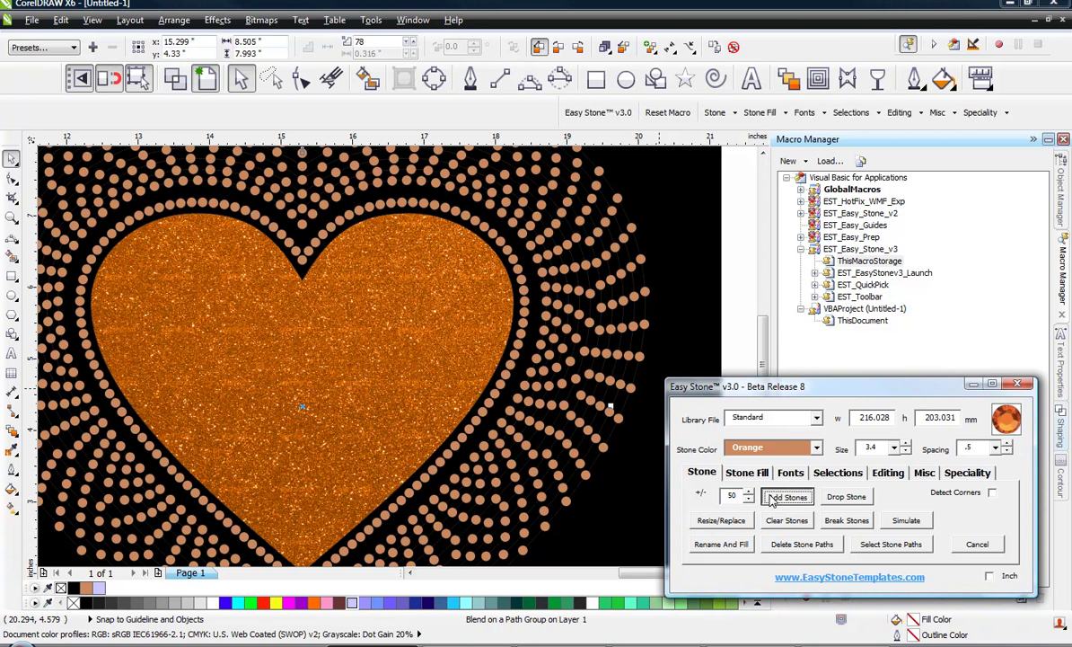
click(614, 306)
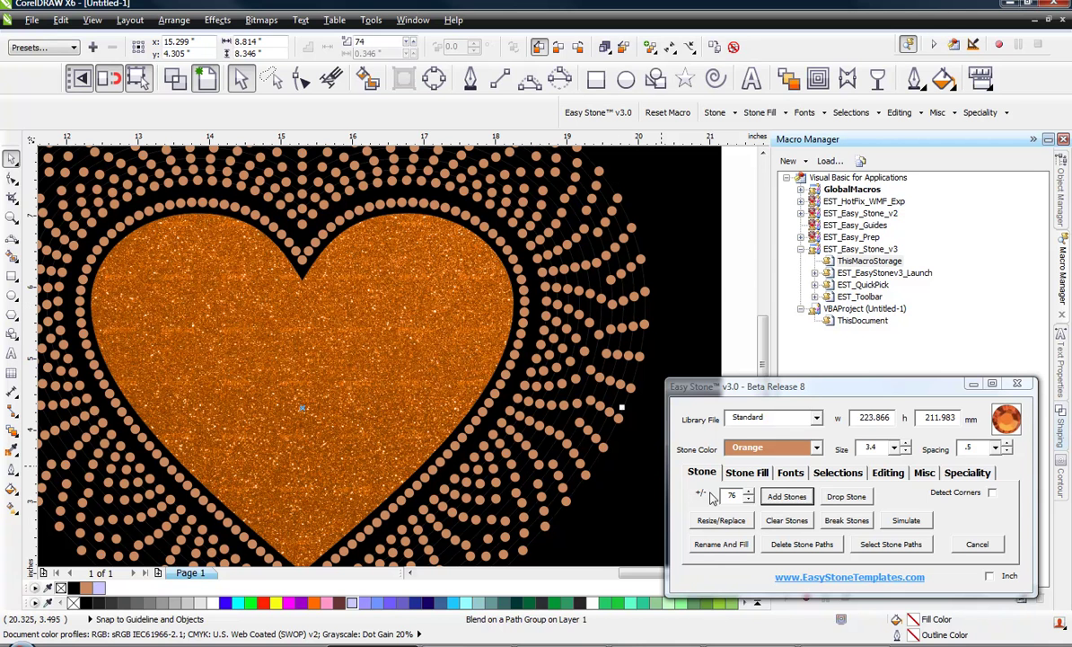
click(726, 275)
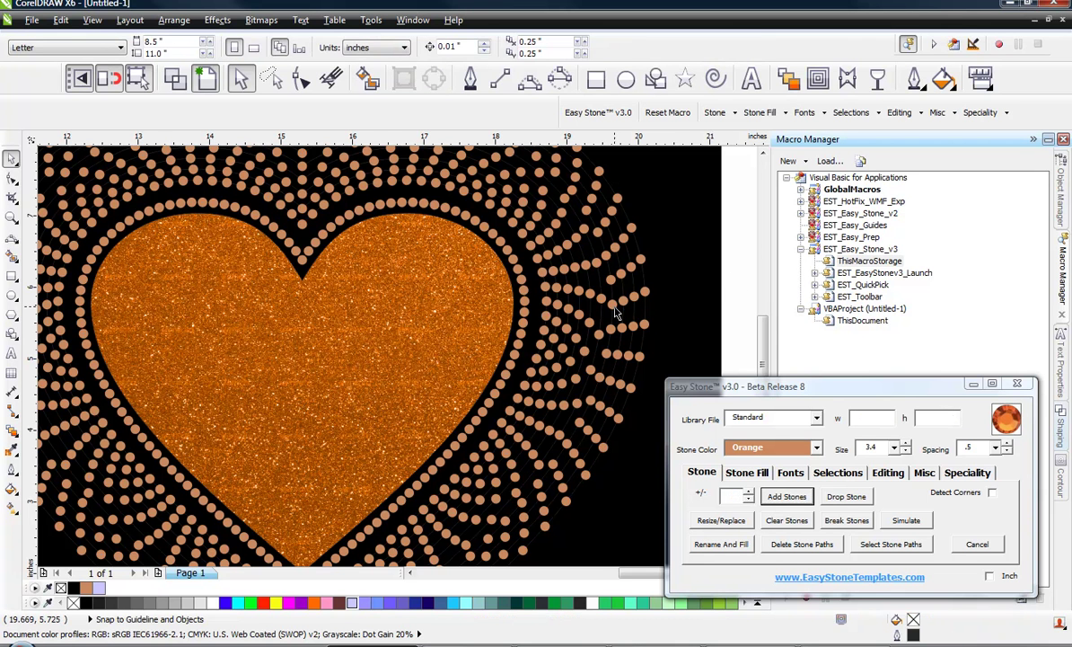
click(616, 305)
drag(737, 496, 711, 512)
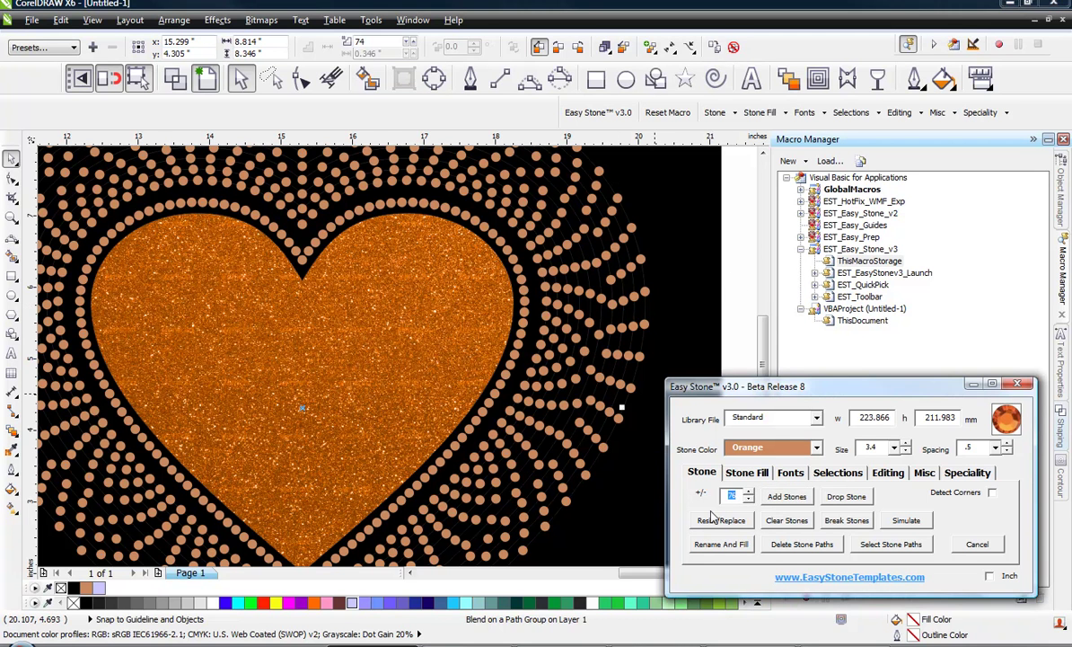
text(40)
click(802, 504)
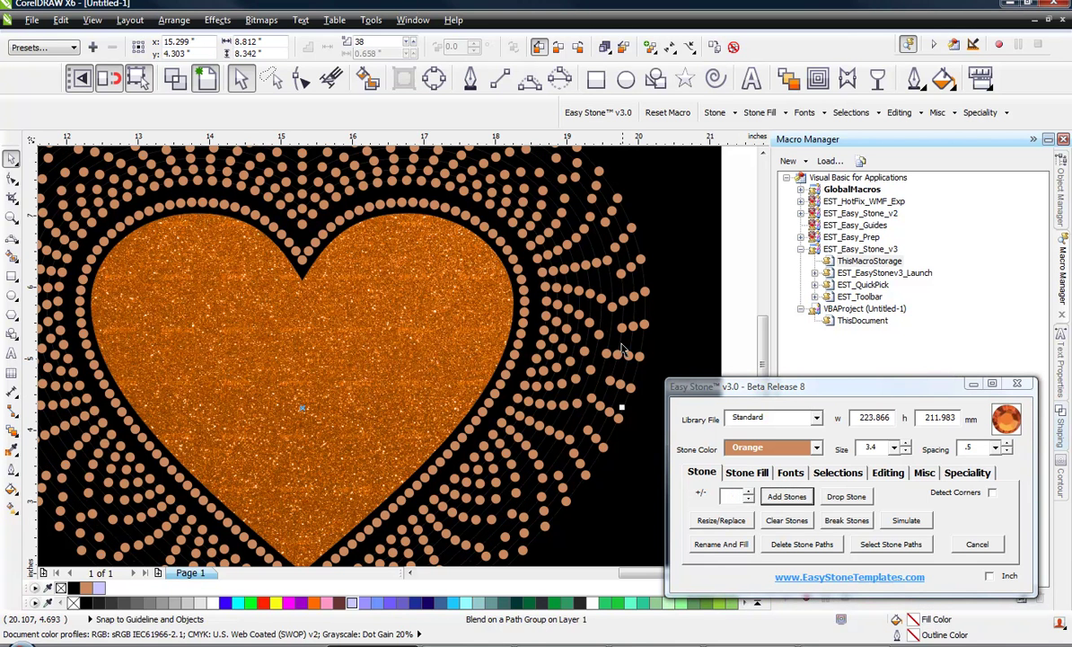
Reduce the eighth ring beyond the gap to 30 stones and the ninth ring to 20 stones.
click(627, 301)
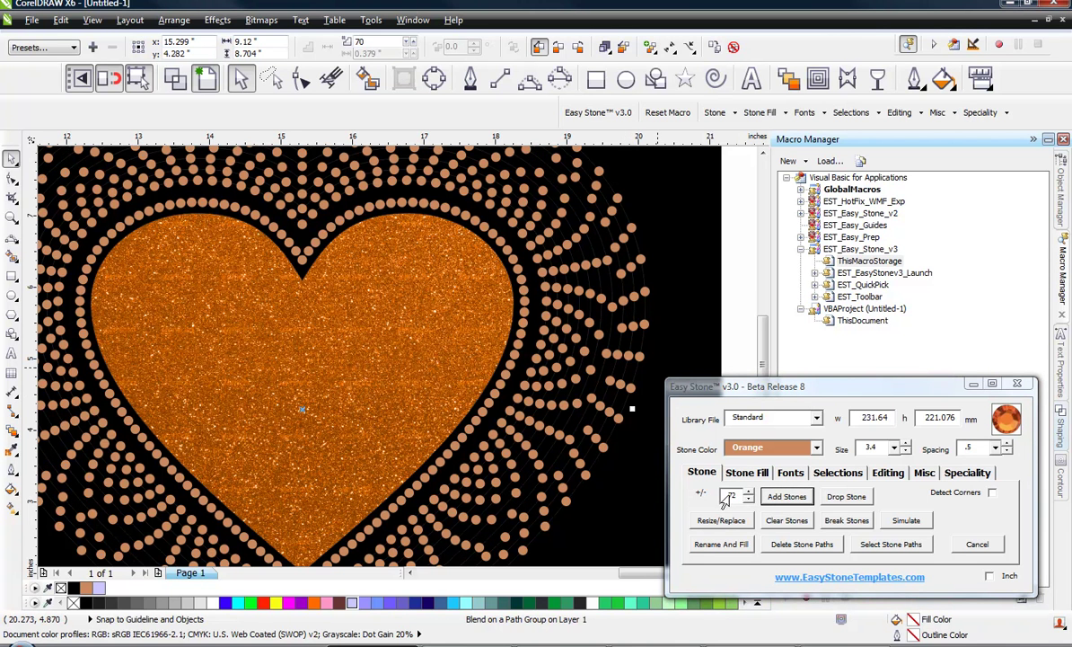
click(747, 275)
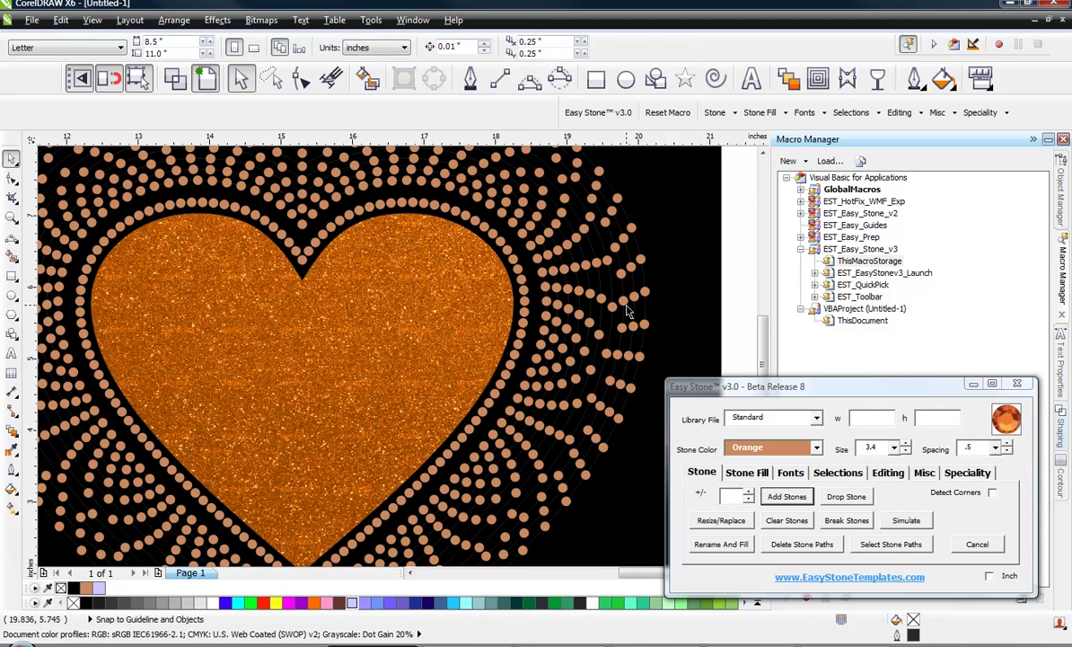
click(625, 303)
double_click(734, 497)
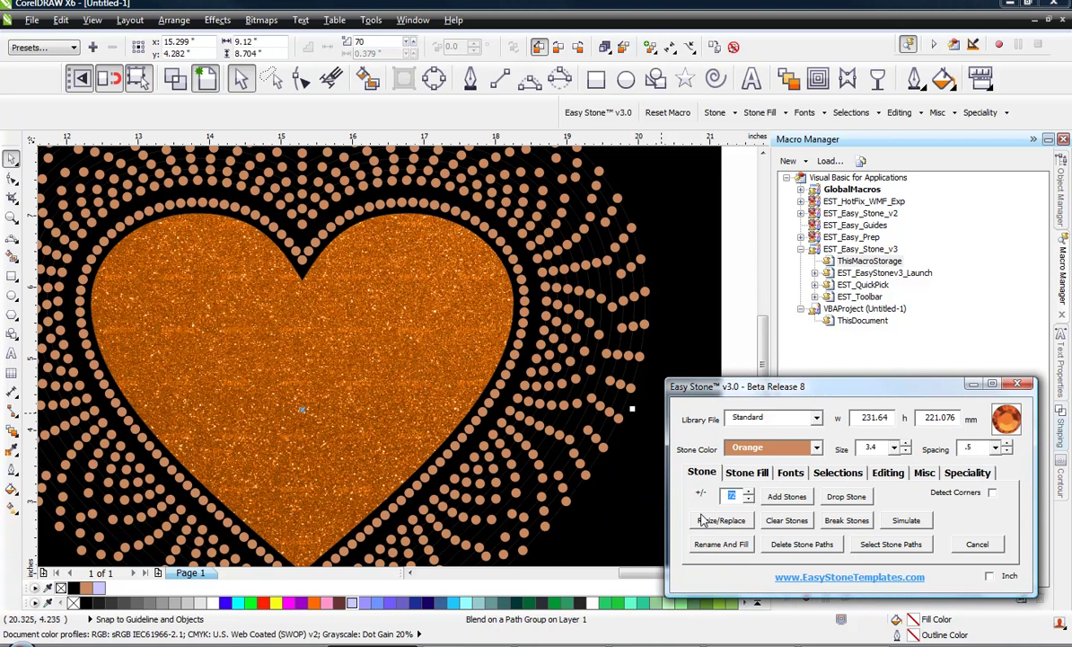
text(30)
click(792, 499)
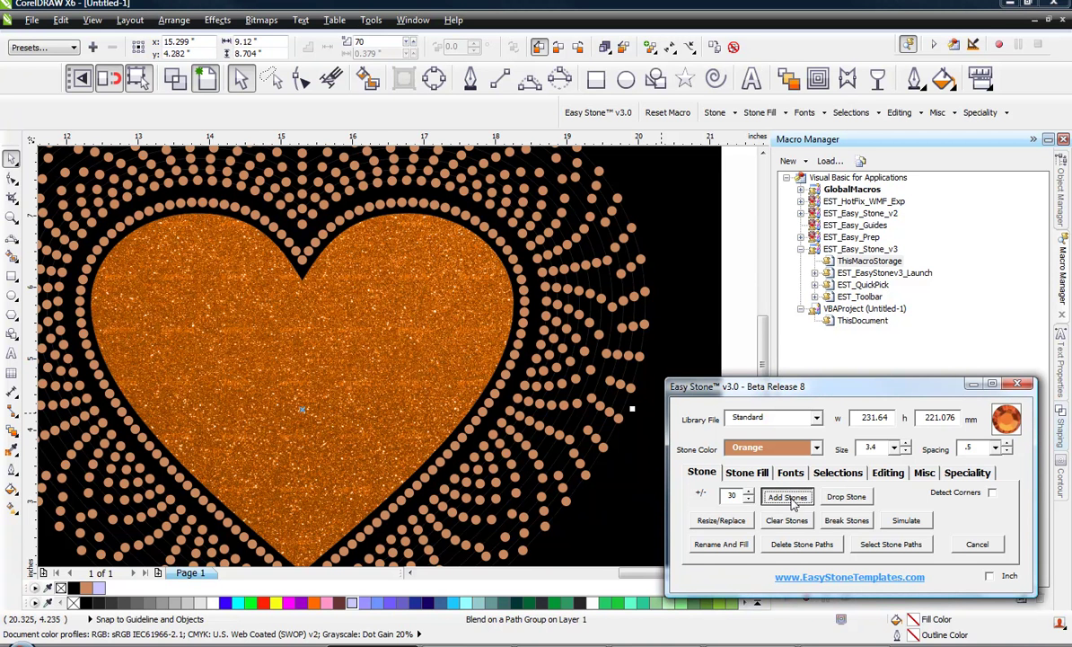
click(636, 298)
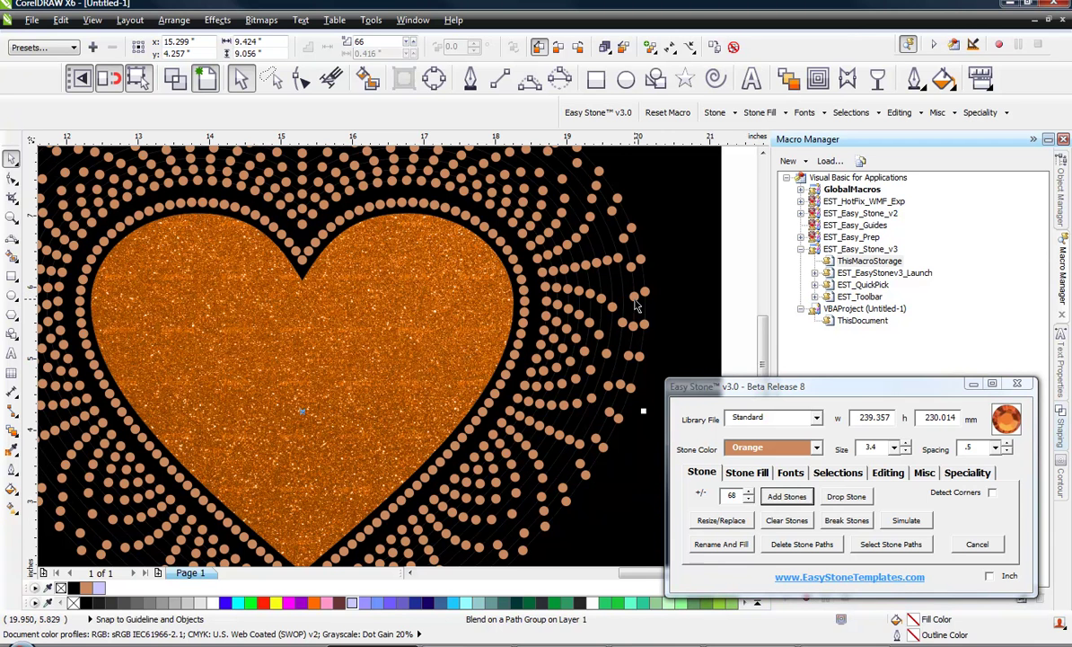
drag(737, 495, 703, 496)
text(20)
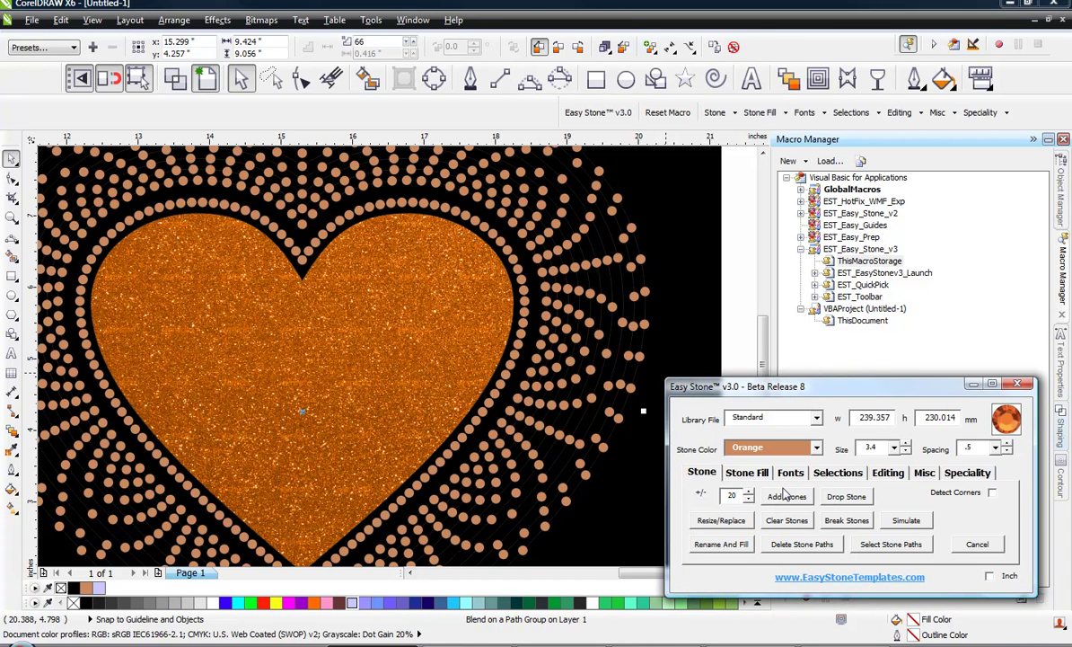
click(785, 495)
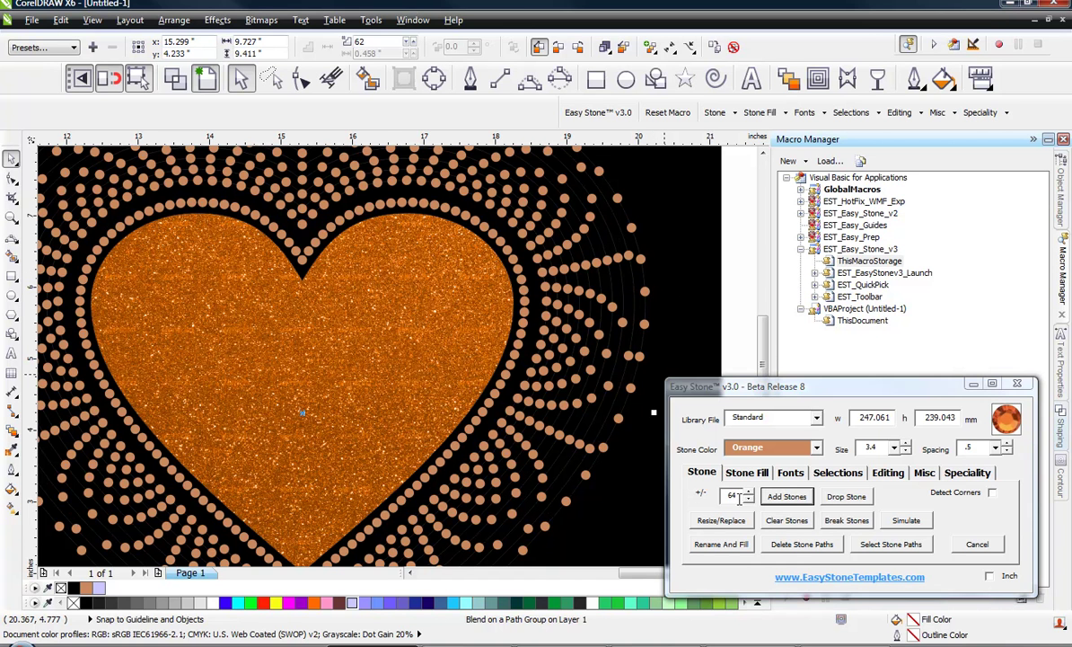
Reduce the tenth and outermost ring beyond the gap to 10 stones.
drag(738, 496, 710, 503)
text(10)
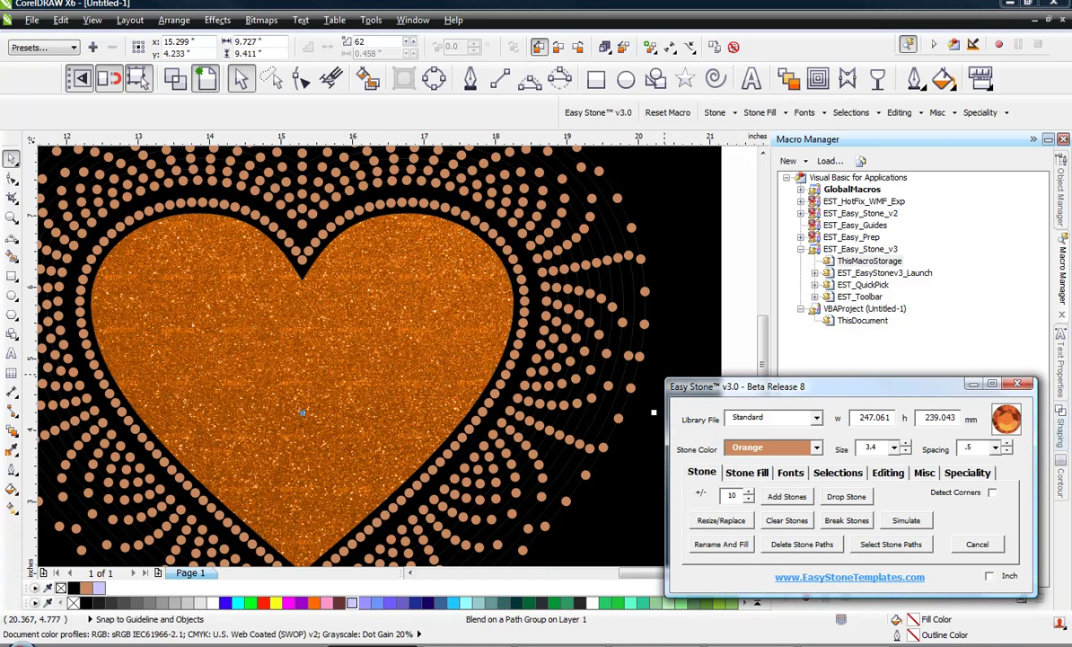
click(785, 493)
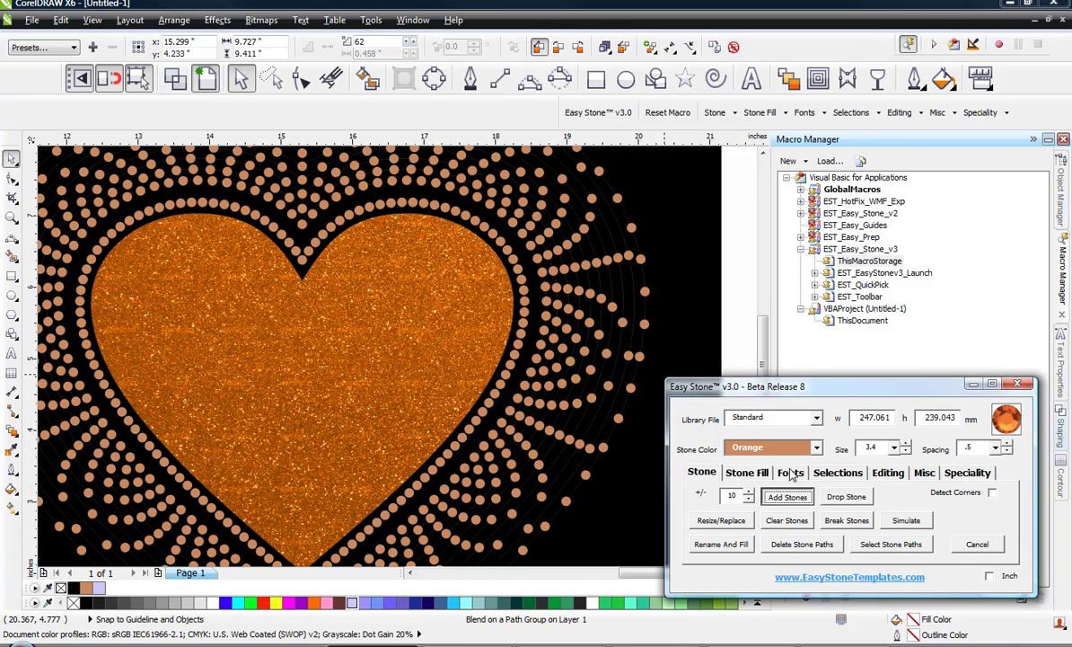
Compare the whole orange heart sunburst with the two sample baseball heart designs beside it.
click(702, 317)
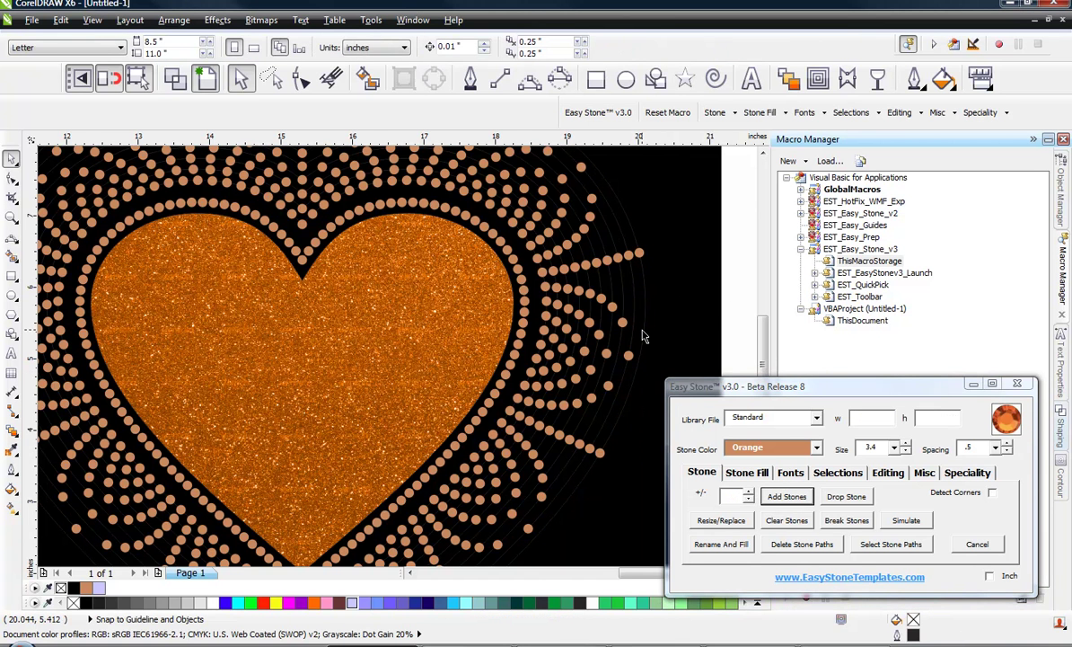
scroll(643, 331, down, 1)
scroll(545, 233, down, 1)
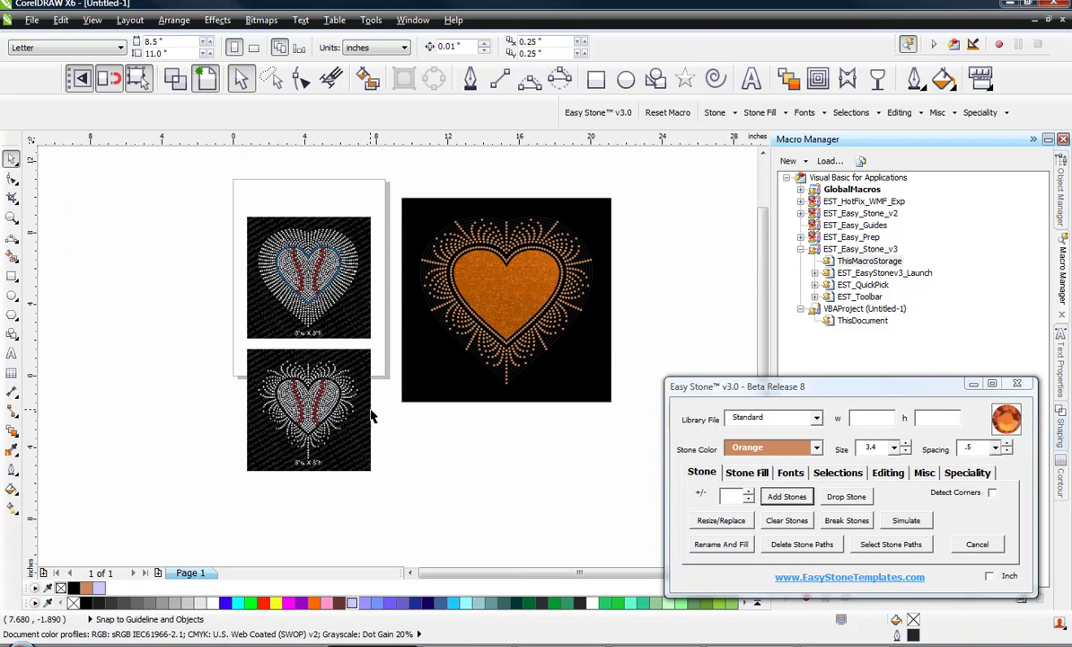
scroll(323, 398, up, 1)
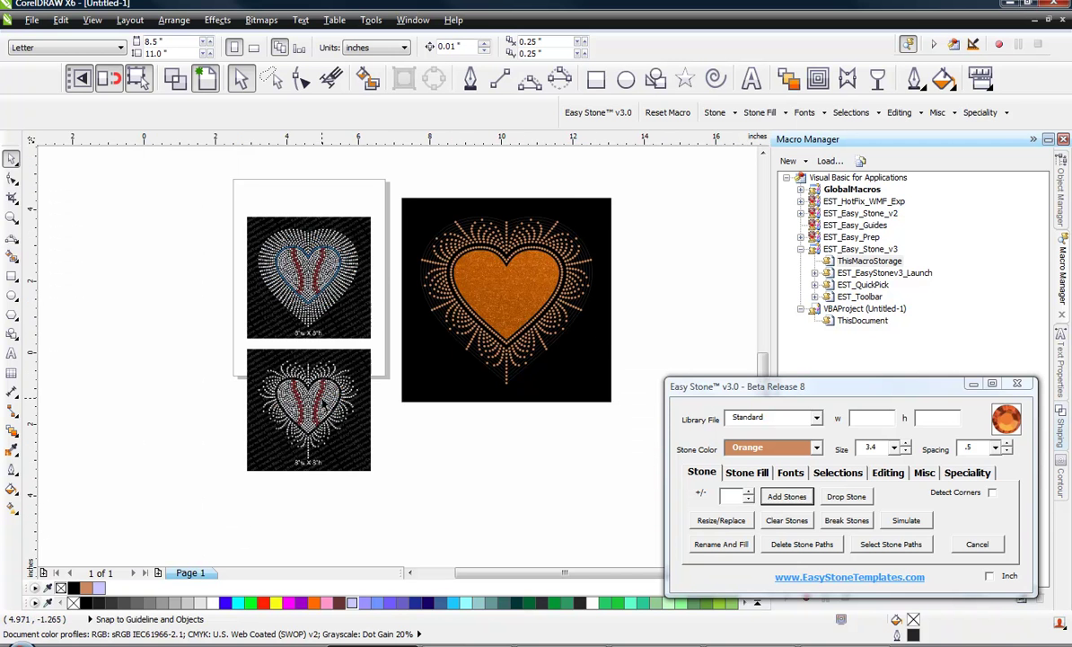
scroll(301, 368, down, 1)
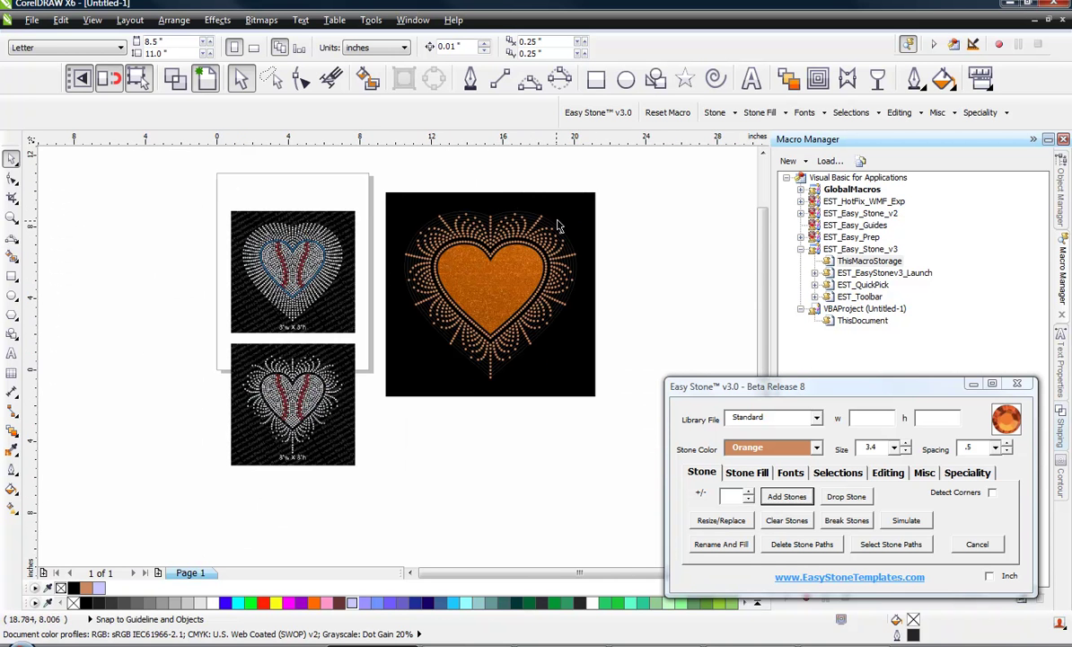
scroll(557, 226, up, 1)
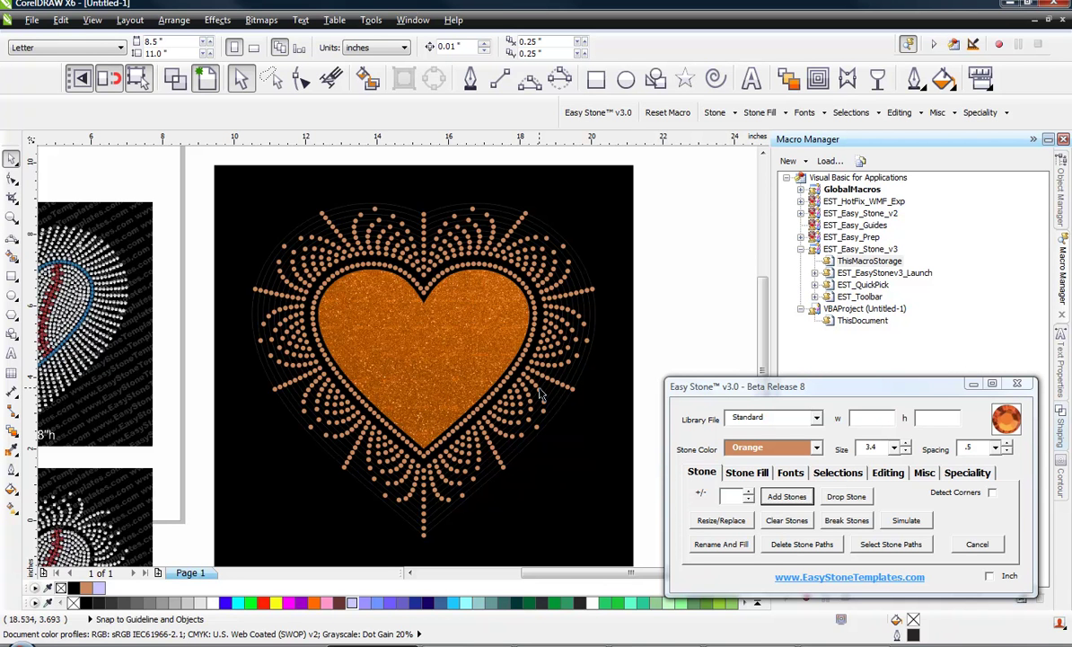
Recolour the 60-stone ring and the 90-stone ring of the heart sunburst with Crystal stones.
click(510, 358)
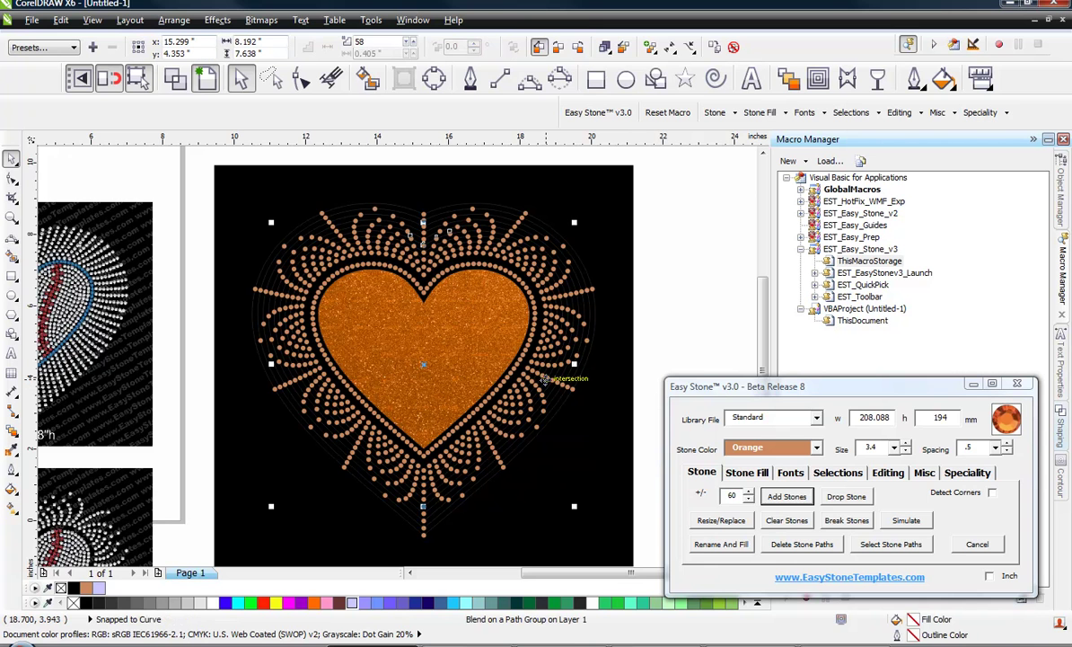
click(768, 442)
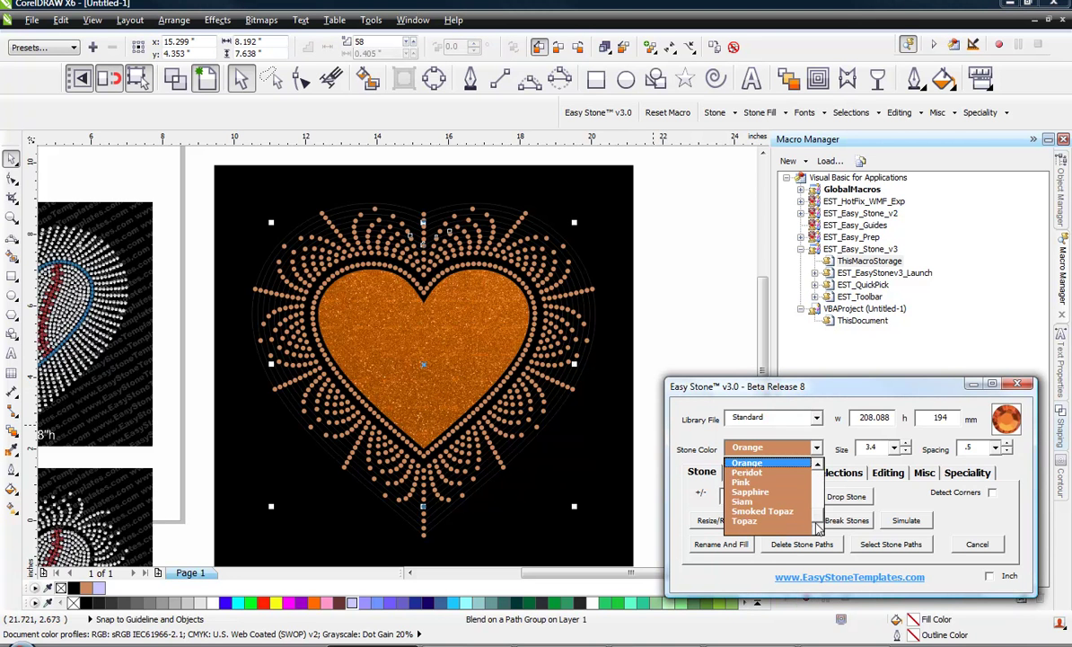
drag(819, 492, 819, 434)
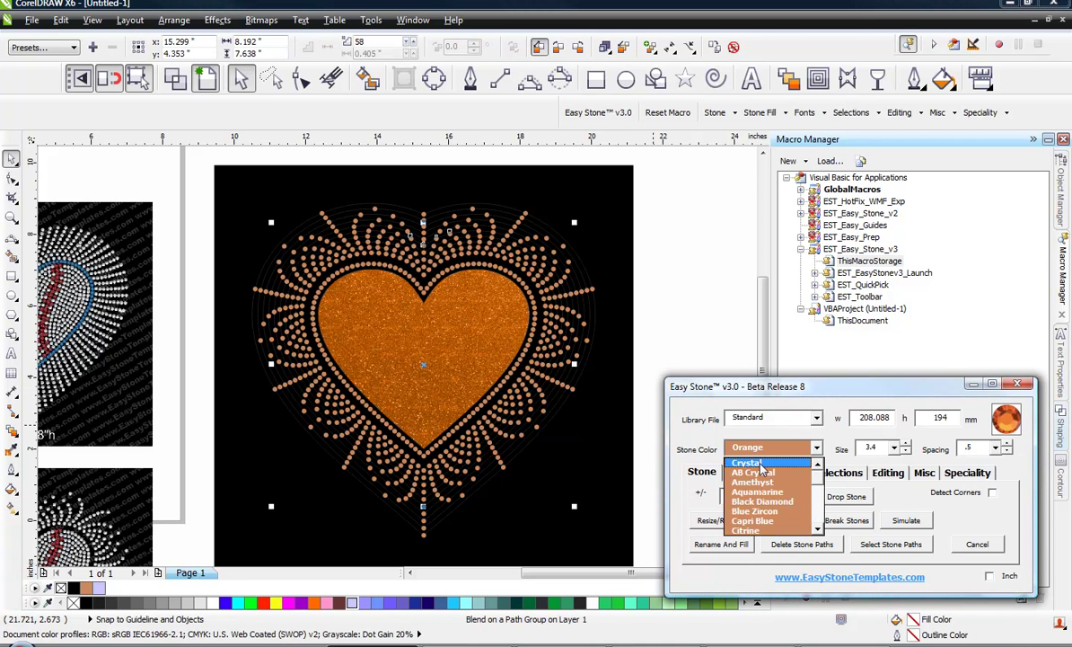
click(759, 463)
click(703, 277)
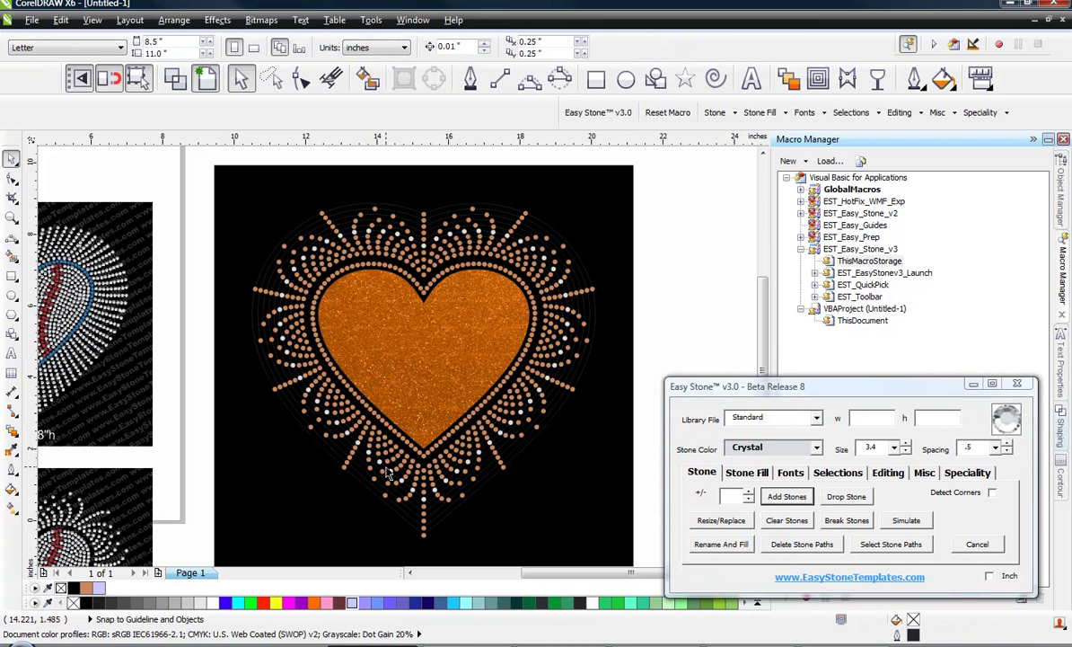
click(370, 424)
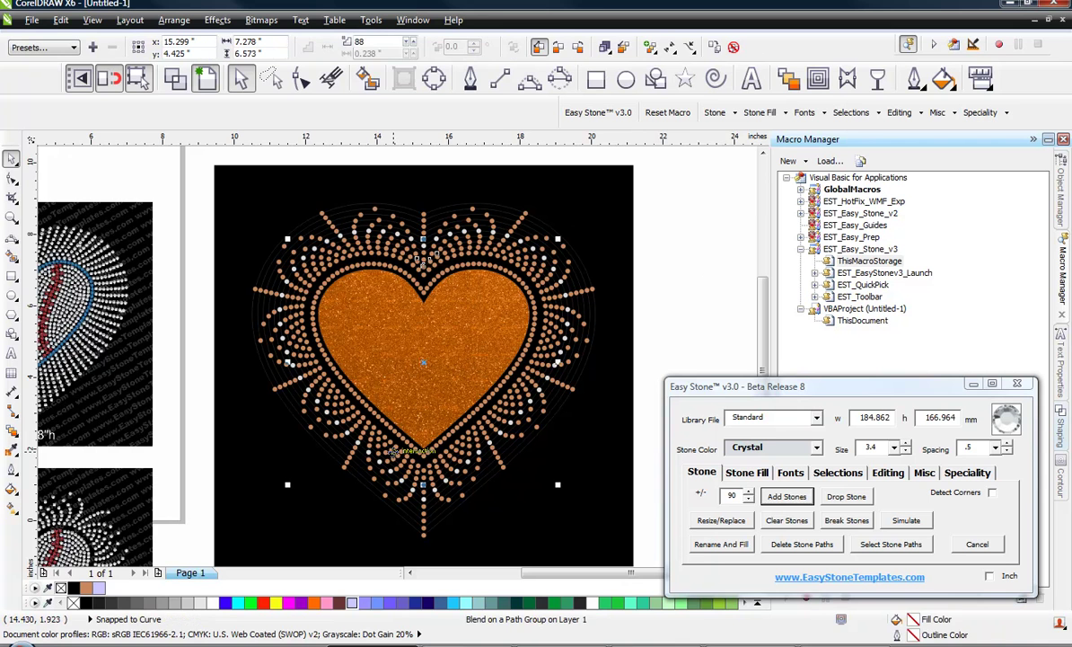
click(787, 497)
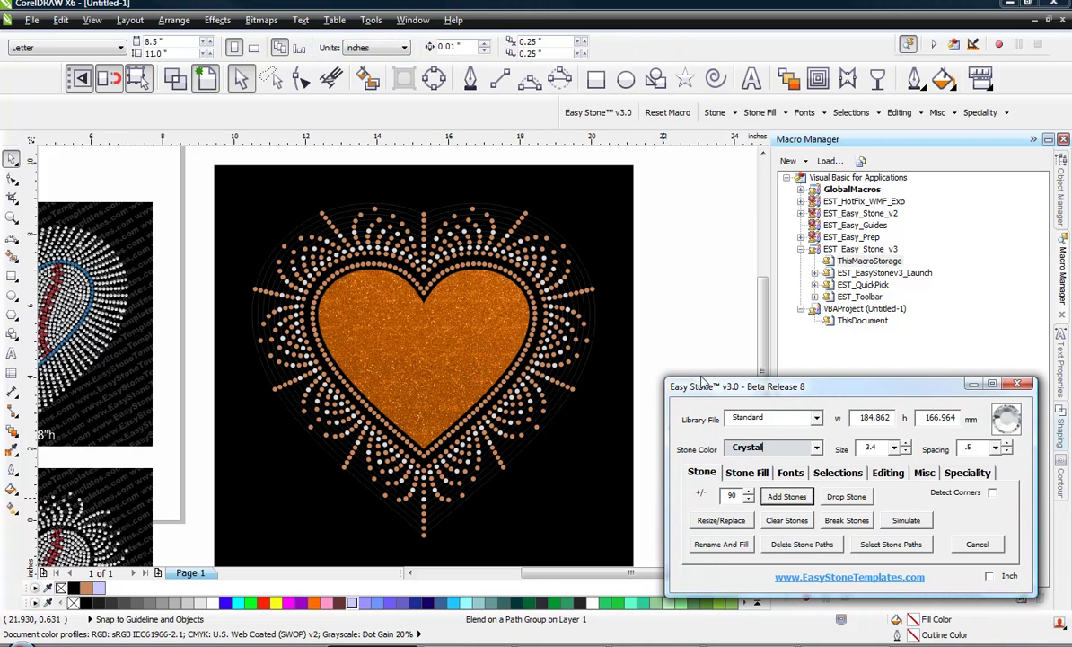